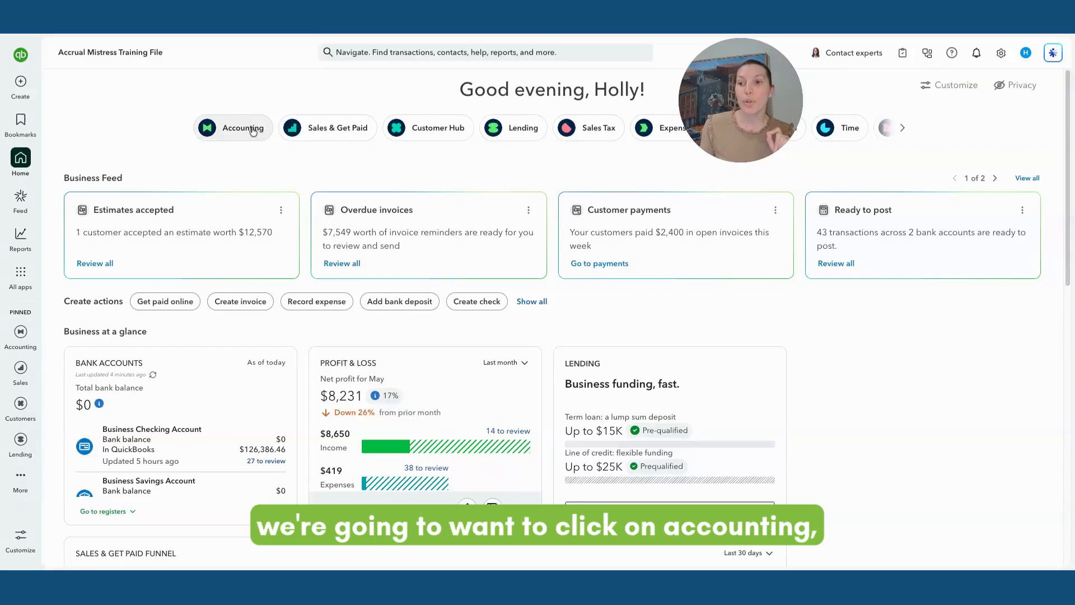
# Open the bank transactions page of the accounting area, using its saved bookmark.
pyautogui.click(232, 132)
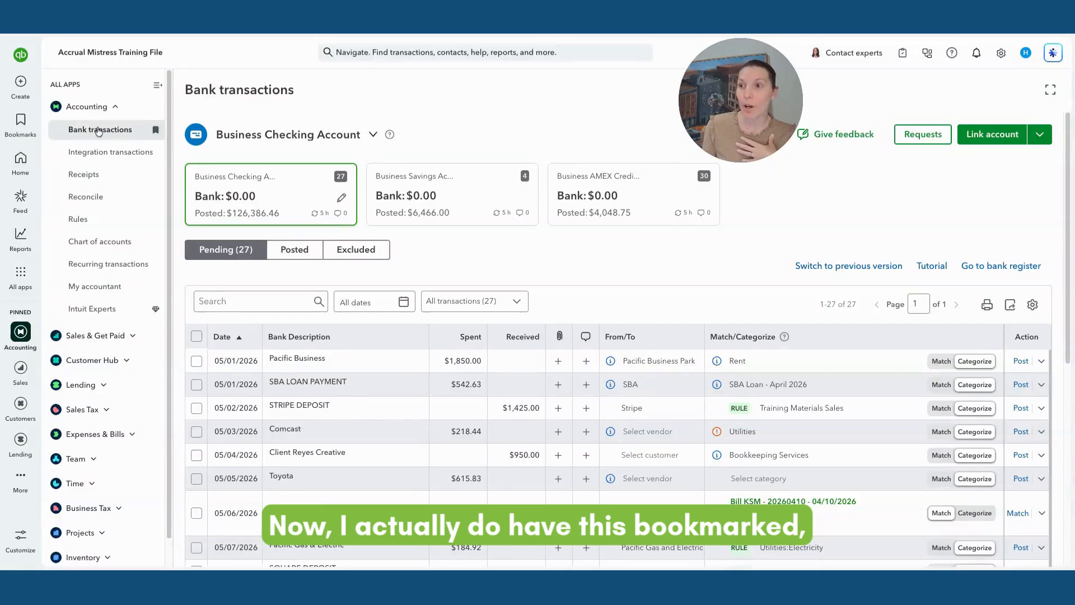
pyautogui.moveTo(19, 125)
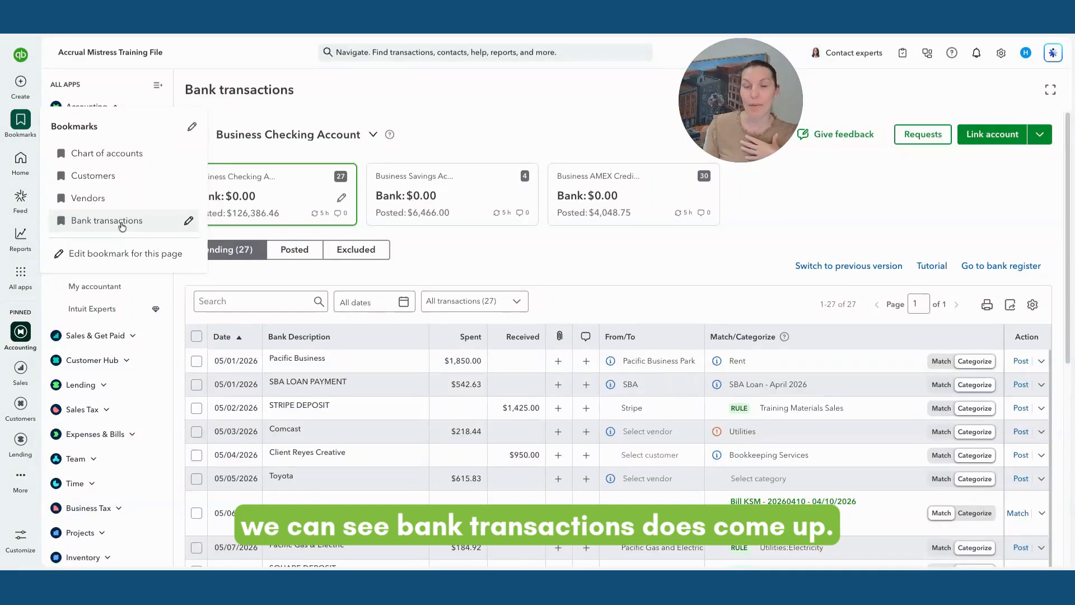
pyautogui.click(122, 222)
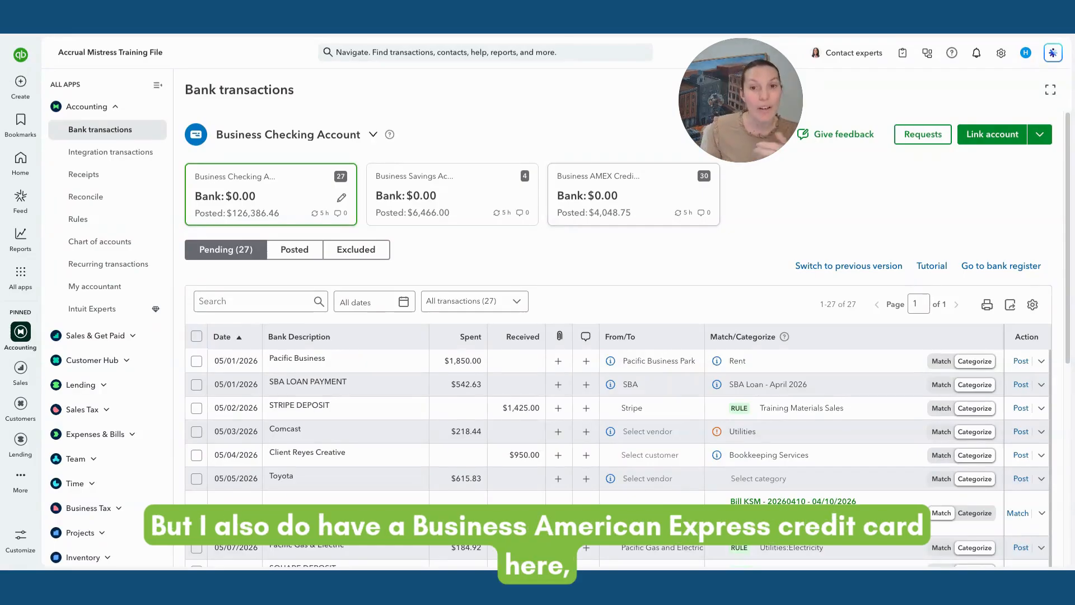
# View the checking, savings and AMEX accounts in turn, ending on Business AMEX Credit Card, and check the account list options.
pyautogui.click(679, 203)
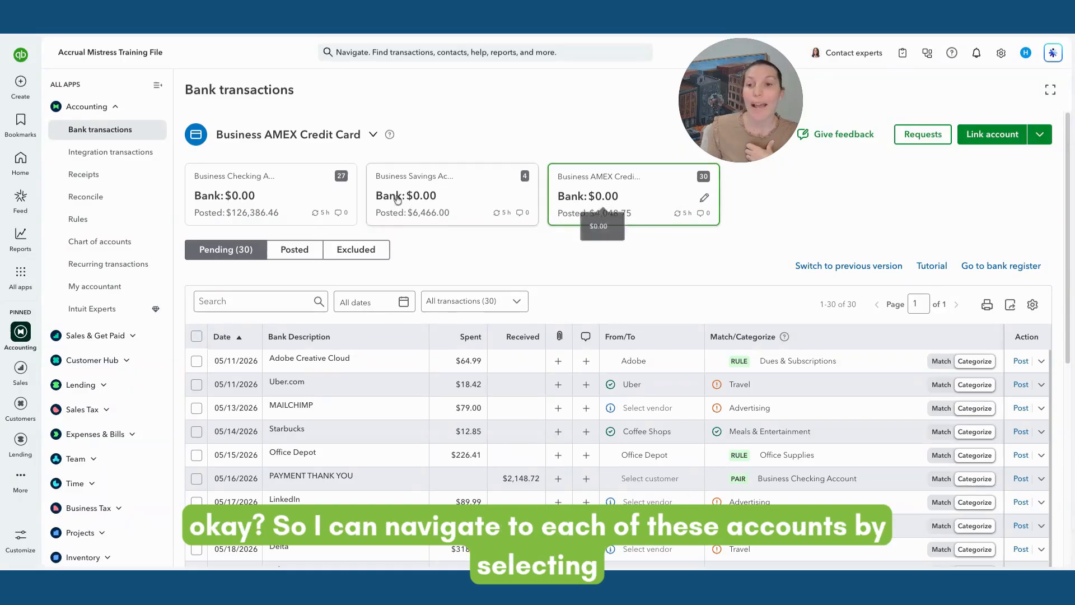
pyautogui.click(276, 198)
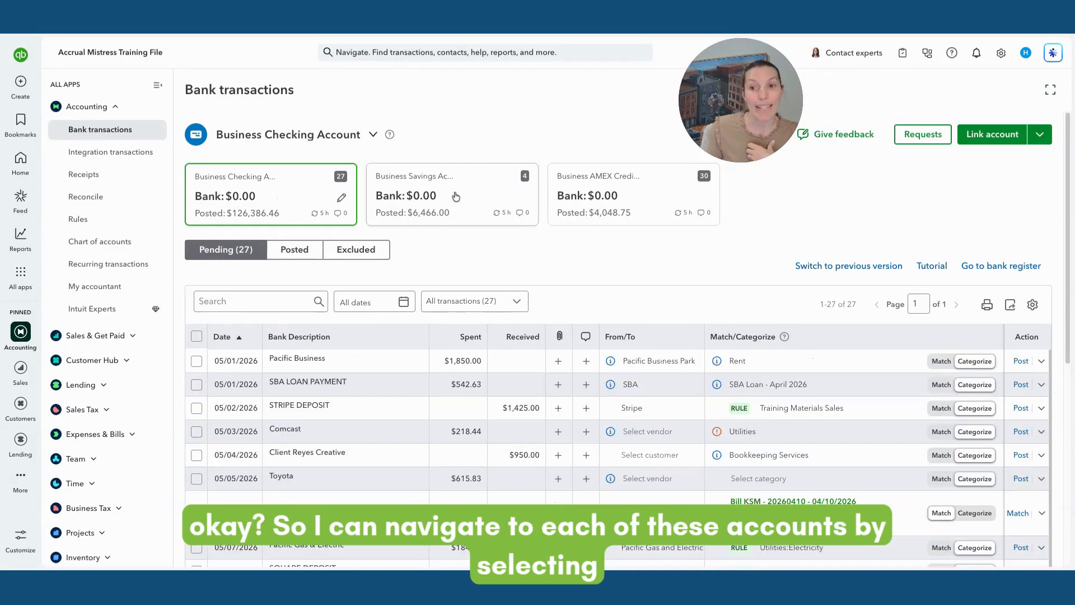
pyautogui.click(456, 196)
pyautogui.click(672, 202)
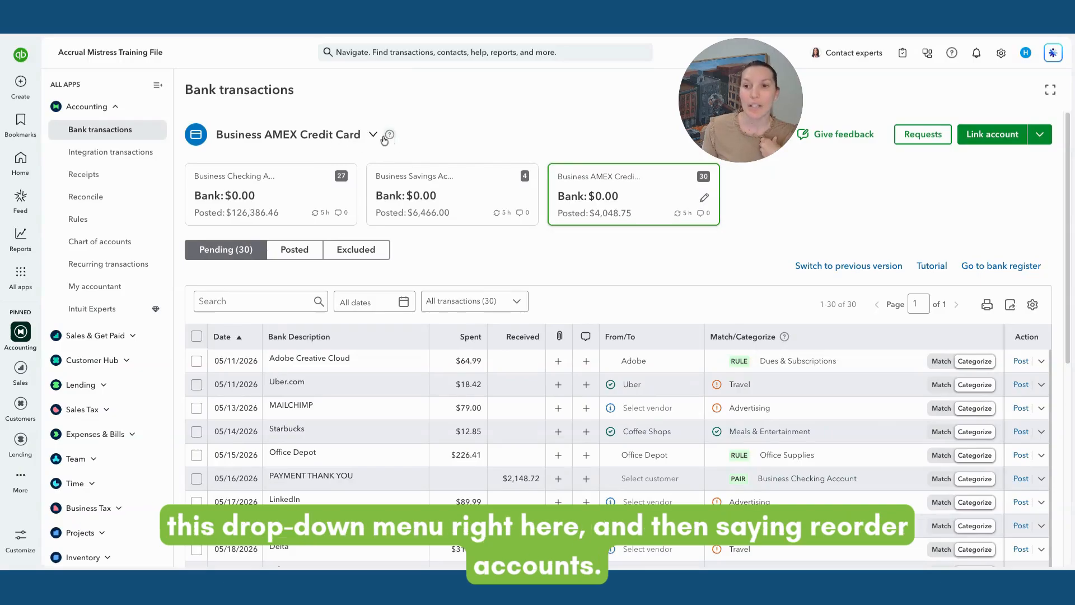
pyautogui.click(373, 135)
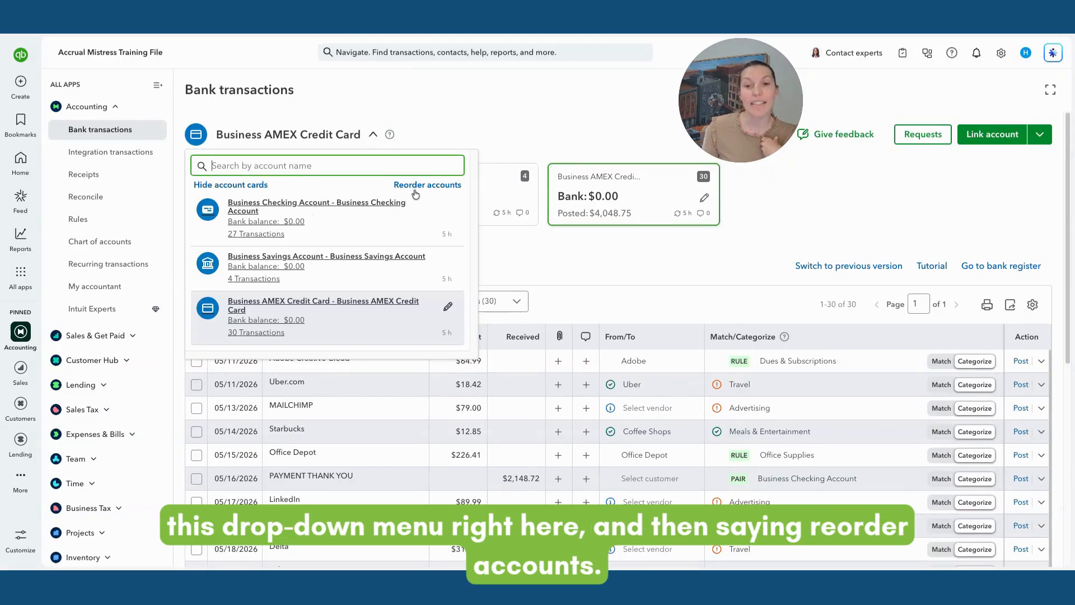
pyautogui.click(524, 141)
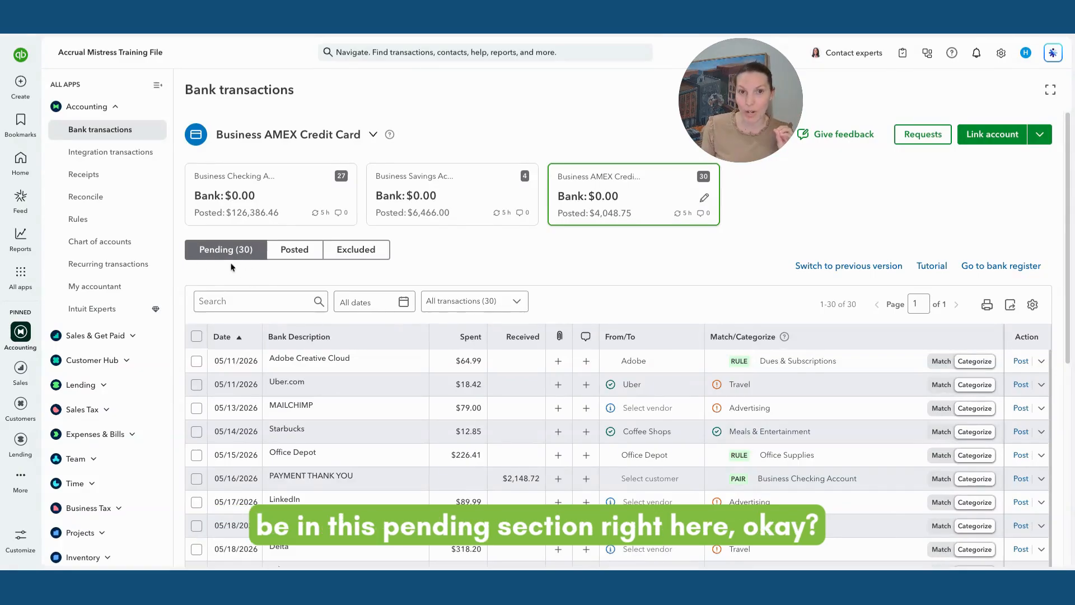
# Review the pending, posted and excluded transactions of the Business AMEX Credit Card.
pyautogui.scroll(-5, 247, 269)
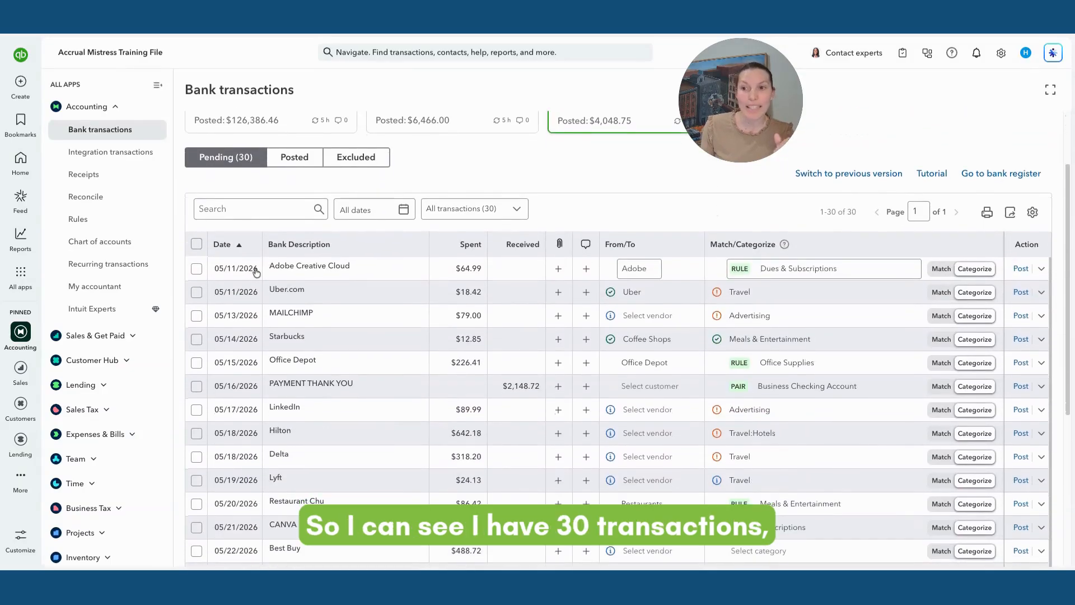
pyautogui.scroll(-6, 327, 384)
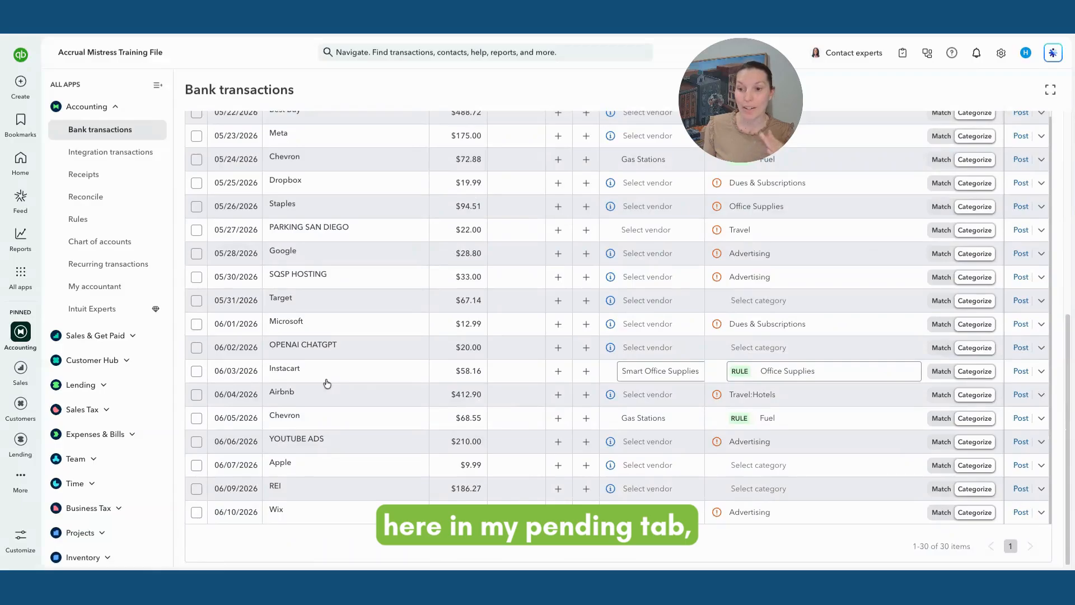
pyautogui.scroll(6, 327, 384)
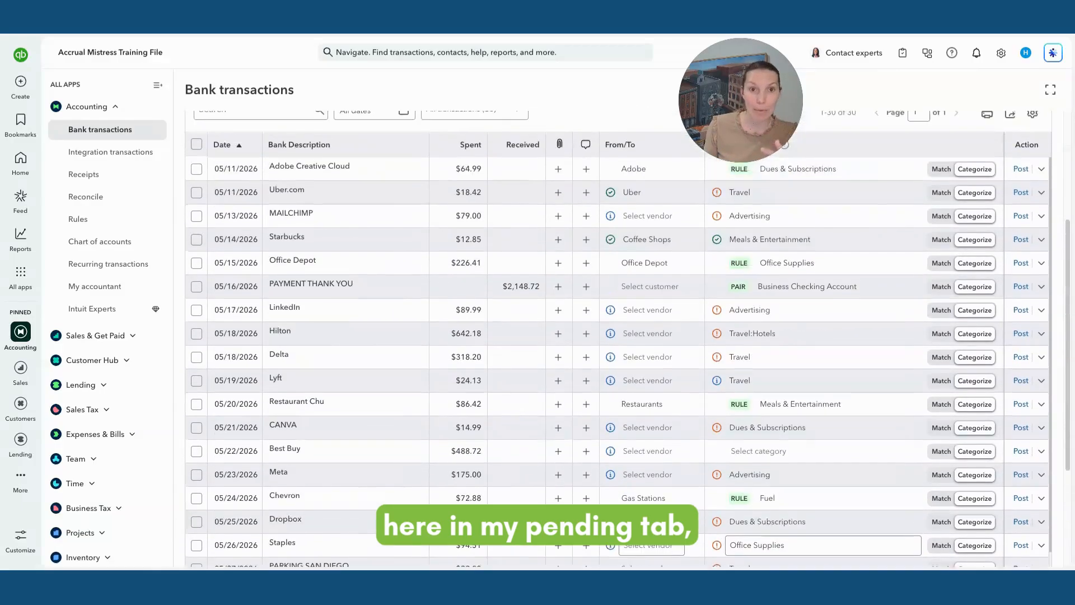
pyautogui.scroll(5, 327, 383)
pyautogui.click(293, 250)
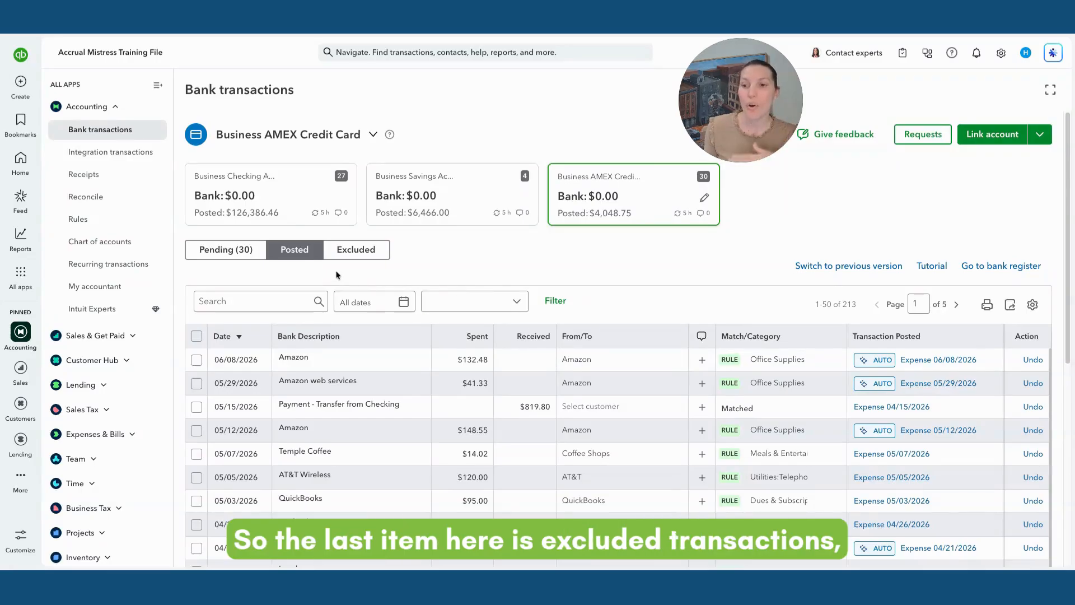
pyautogui.click(357, 250)
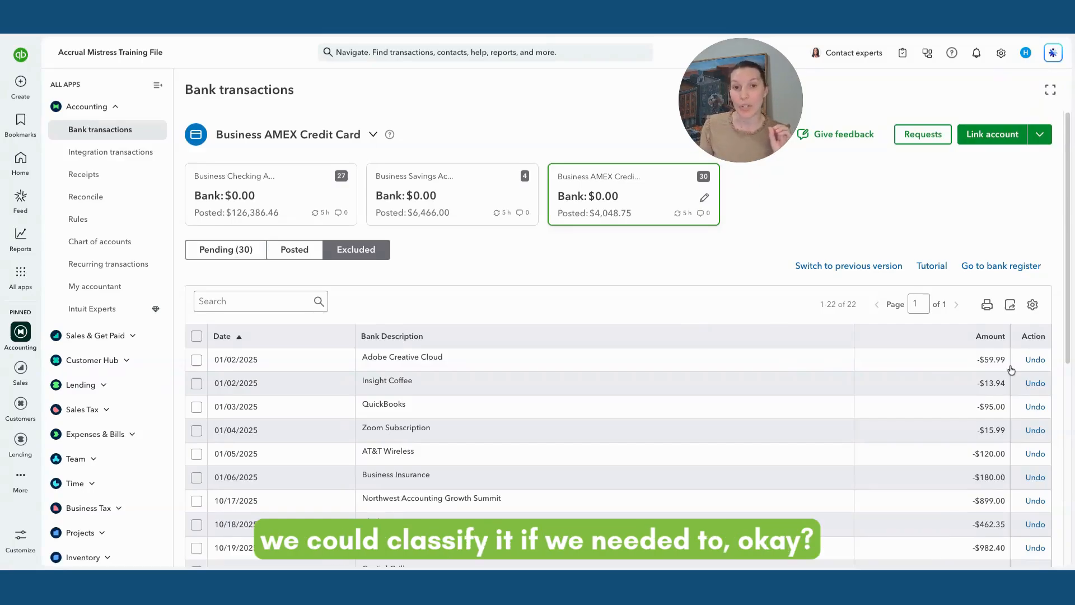
# Display the pending transactions of the Business Checking Account.
pyautogui.click(305, 218)
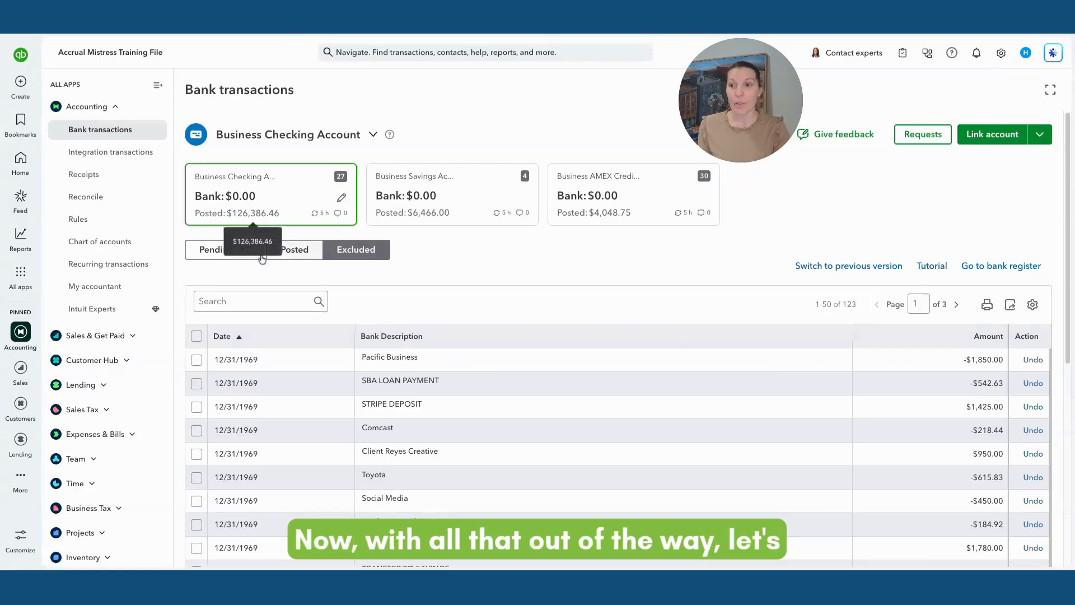
pyautogui.click(239, 249)
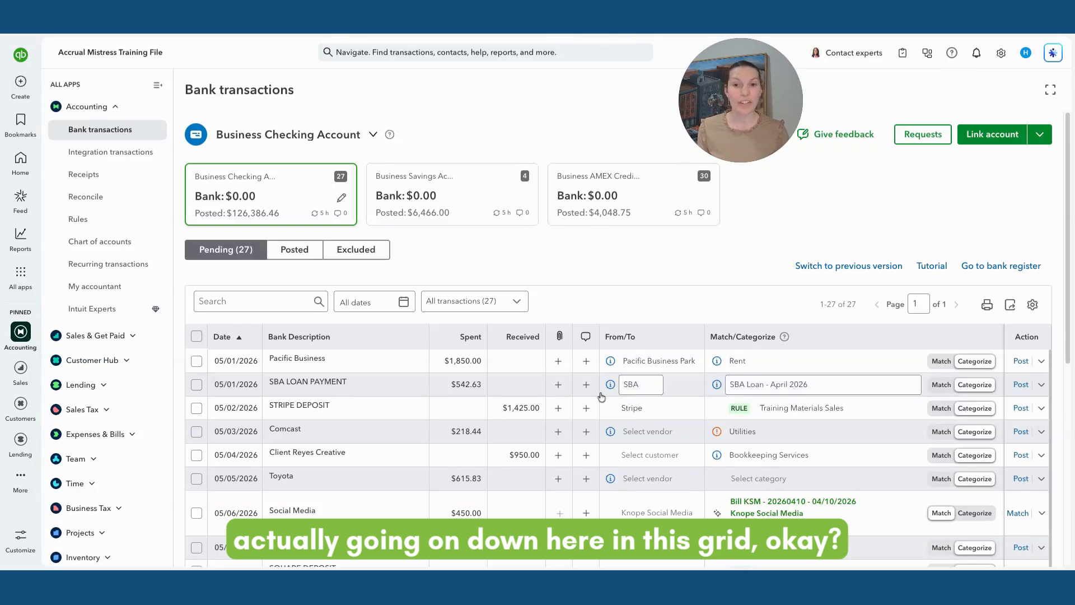
pyautogui.scroll(-1, 612, 251)
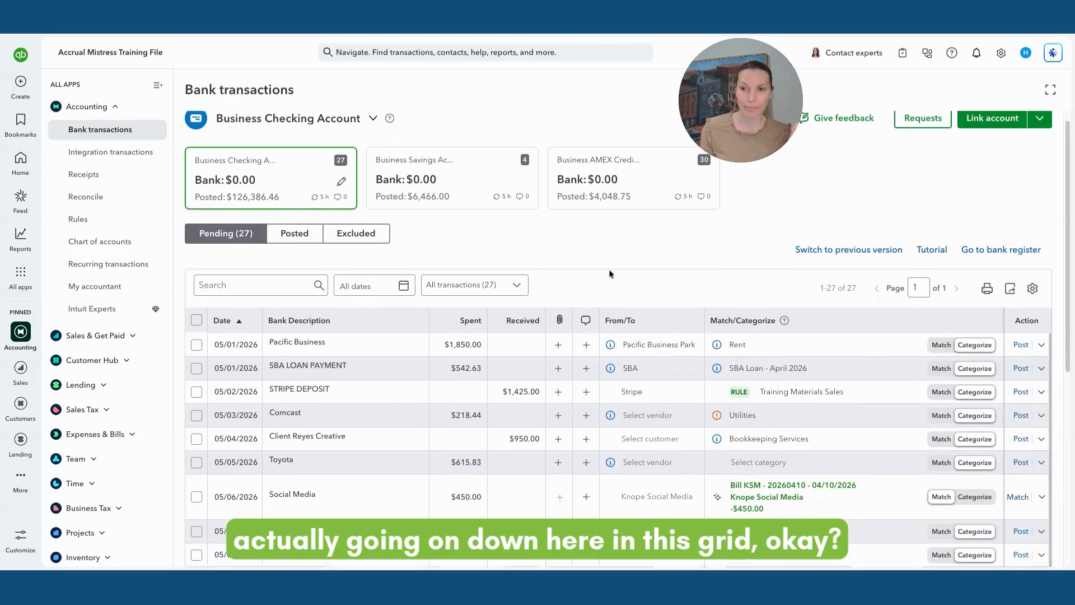
pyautogui.scroll(-1, 612, 251)
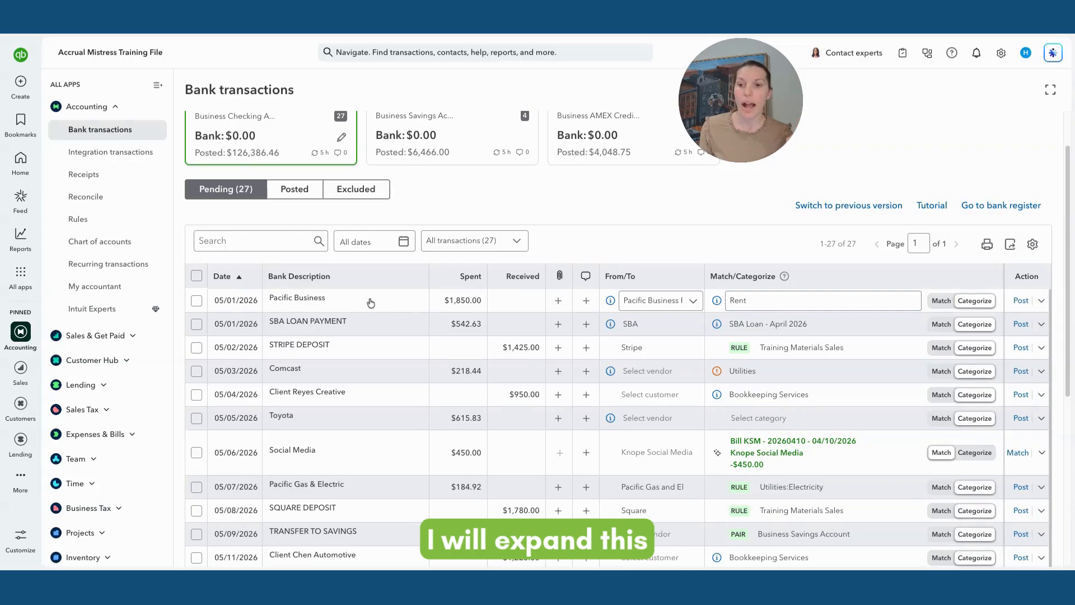
# Expand the 05/01/2026 Pacific Business transaction, examine its details and suggestions, and collapse it again.
pyautogui.click(388, 303)
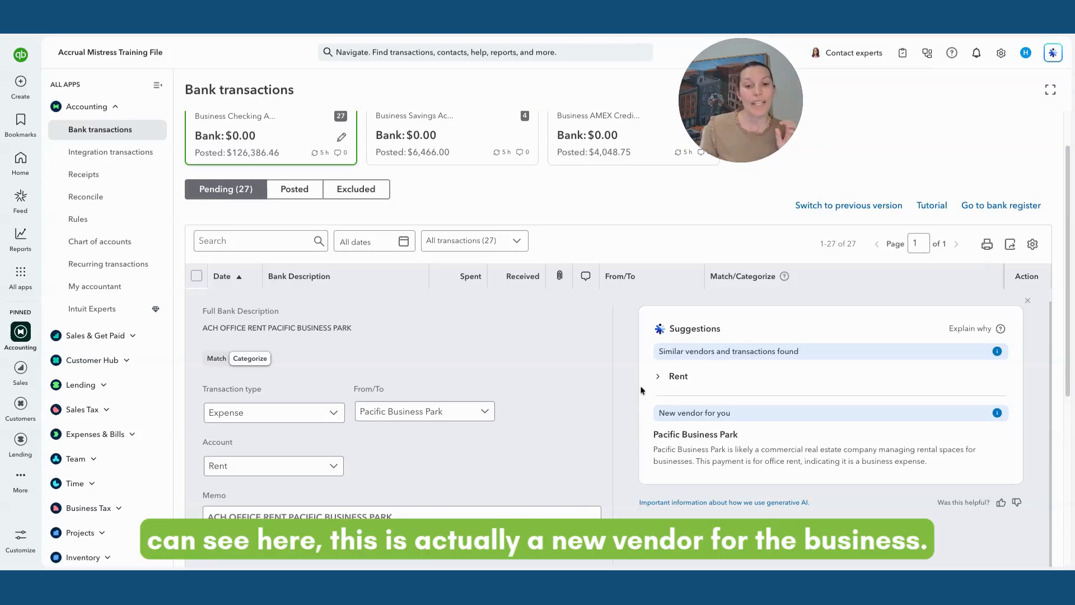
pyautogui.scroll(-1, 641, 390)
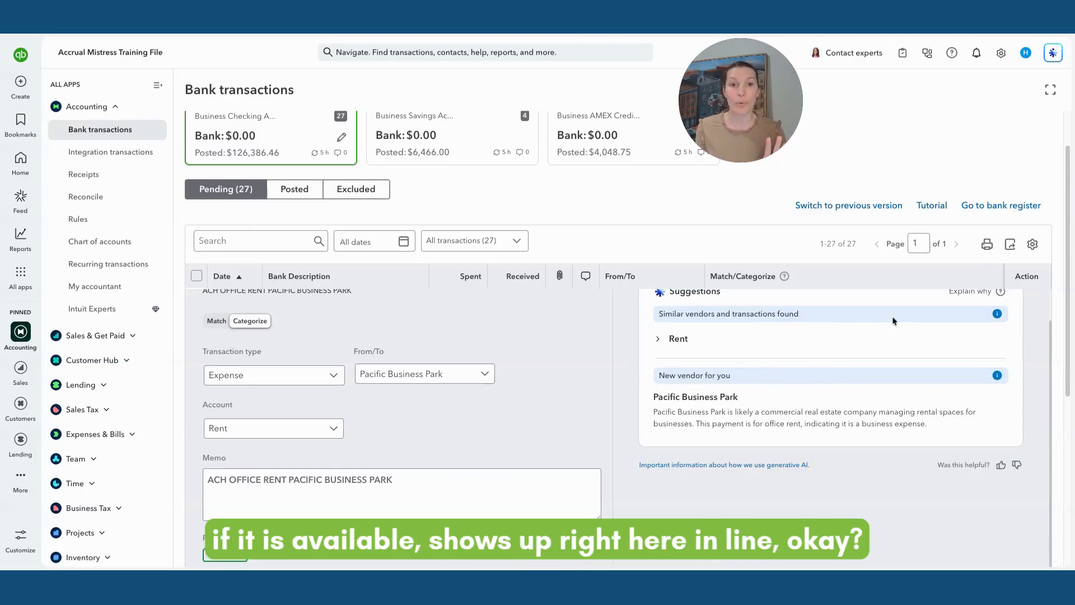
pyautogui.scroll(1, 666, 474)
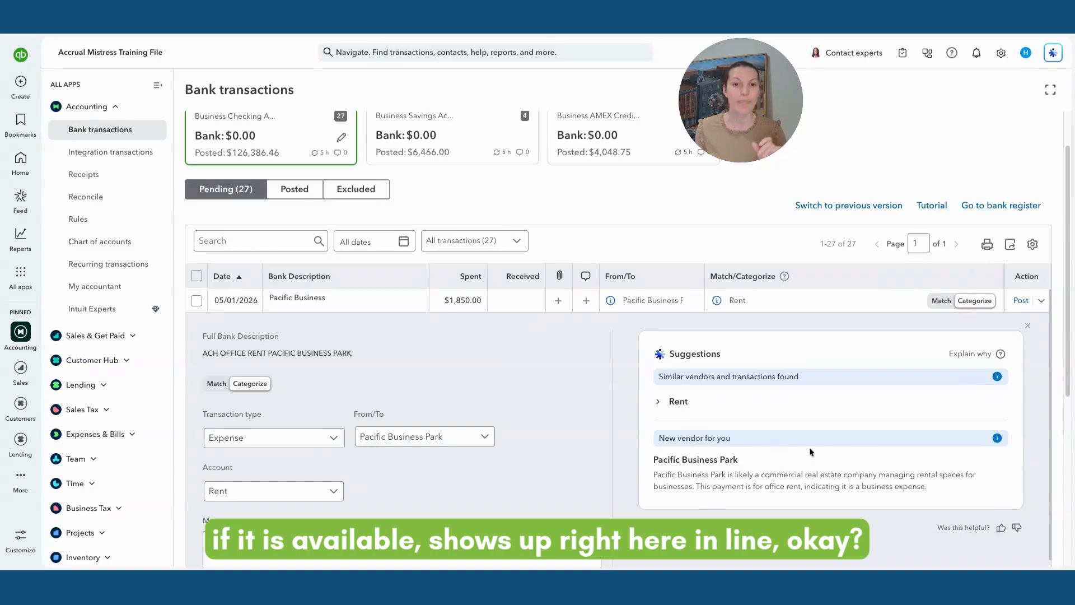
pyautogui.click(1027, 326)
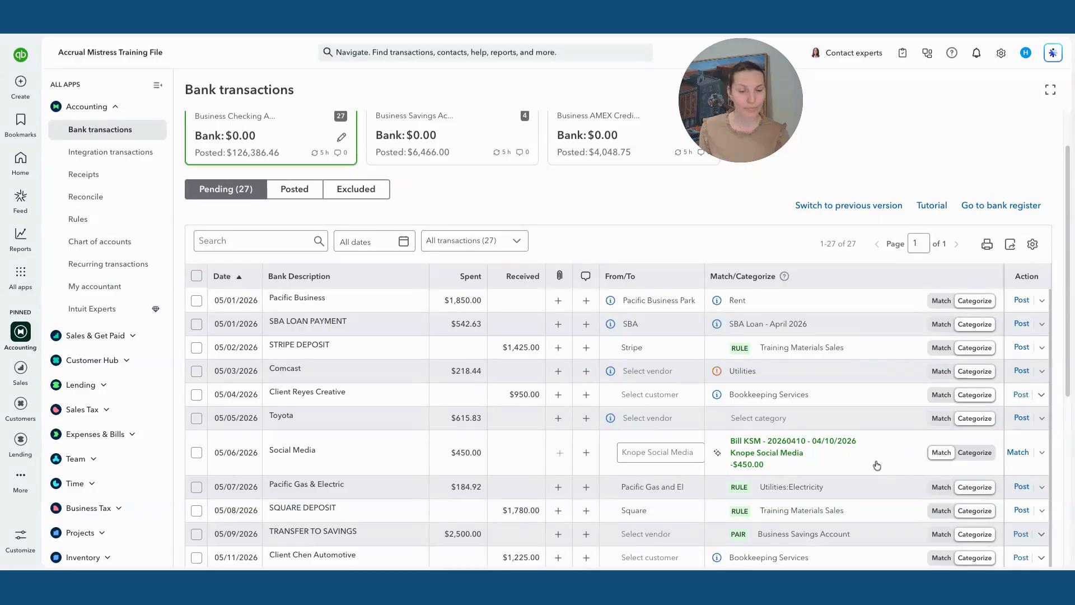
# Compare the additional actions available for the pending Pacific Business, STRIPE DEPOSIT and Toyota transactions.
pyautogui.scroll(-1, 871, 454)
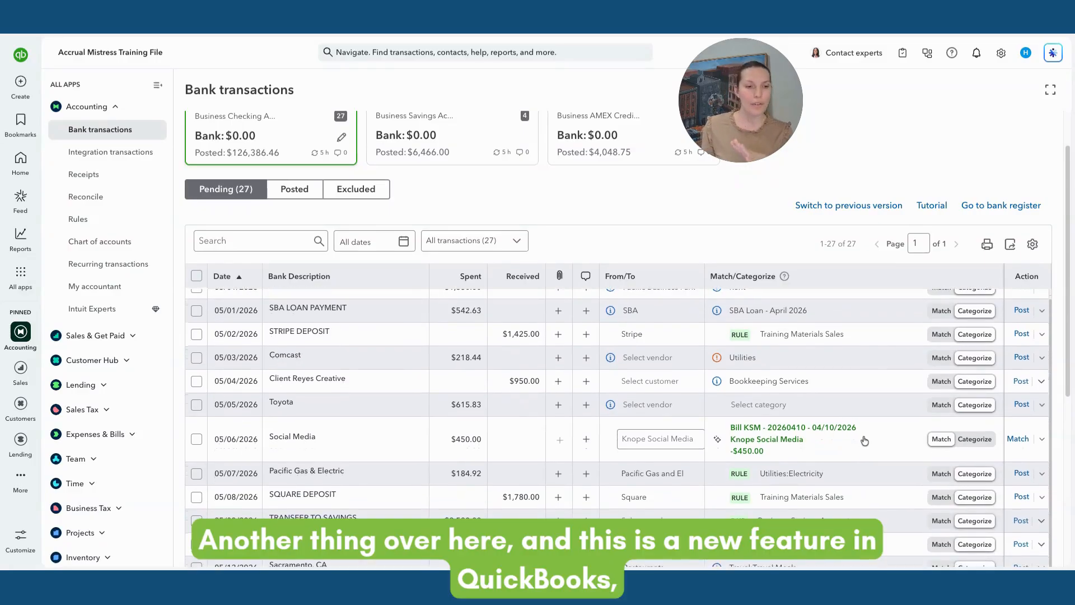
pyautogui.scroll(1, 891, 409)
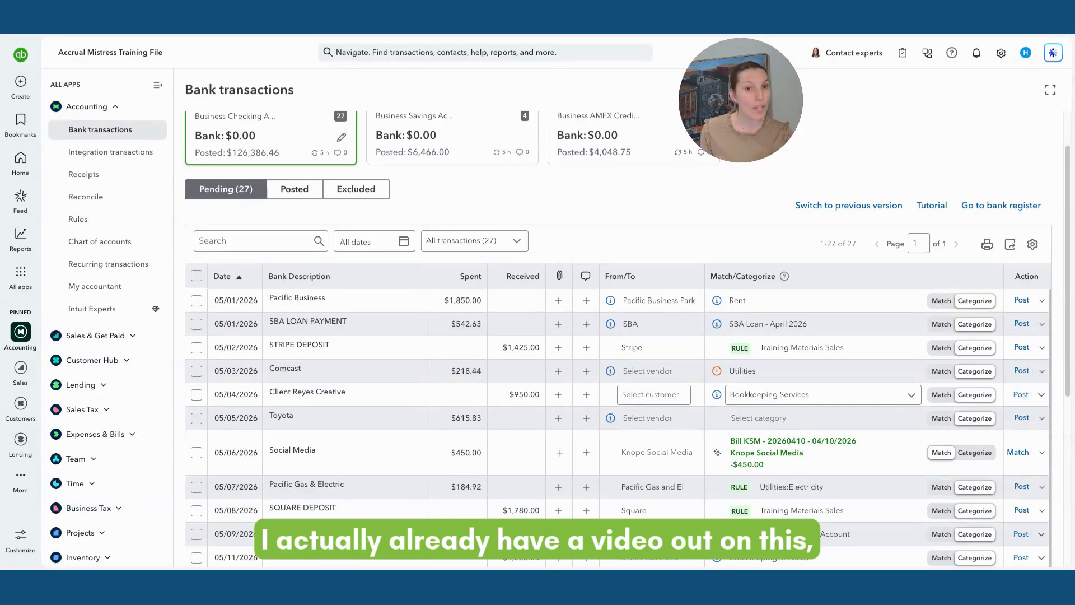
pyautogui.click(1042, 303)
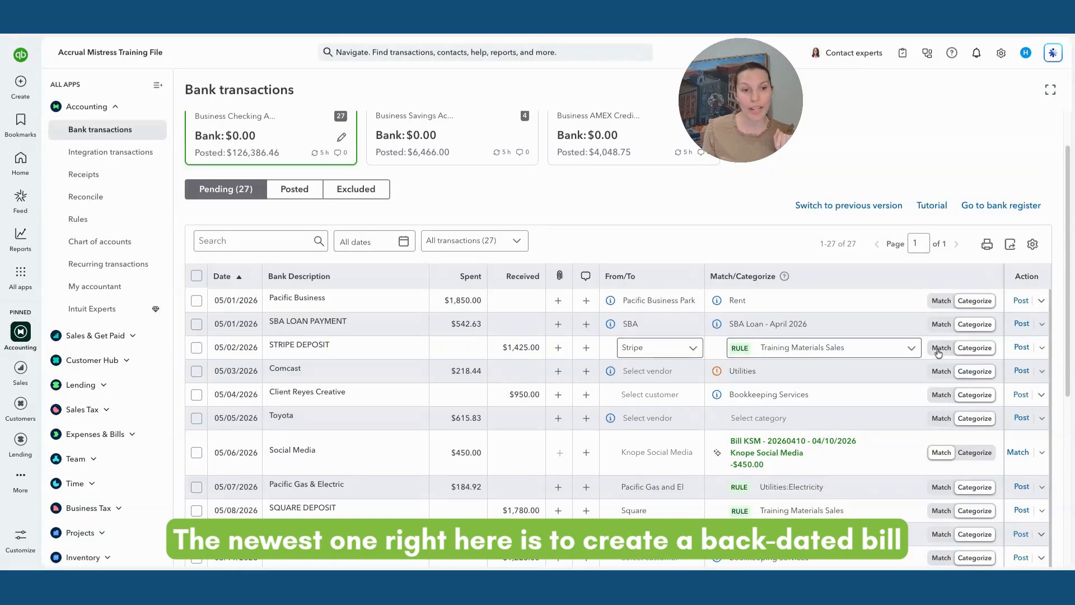
pyautogui.click(1042, 300)
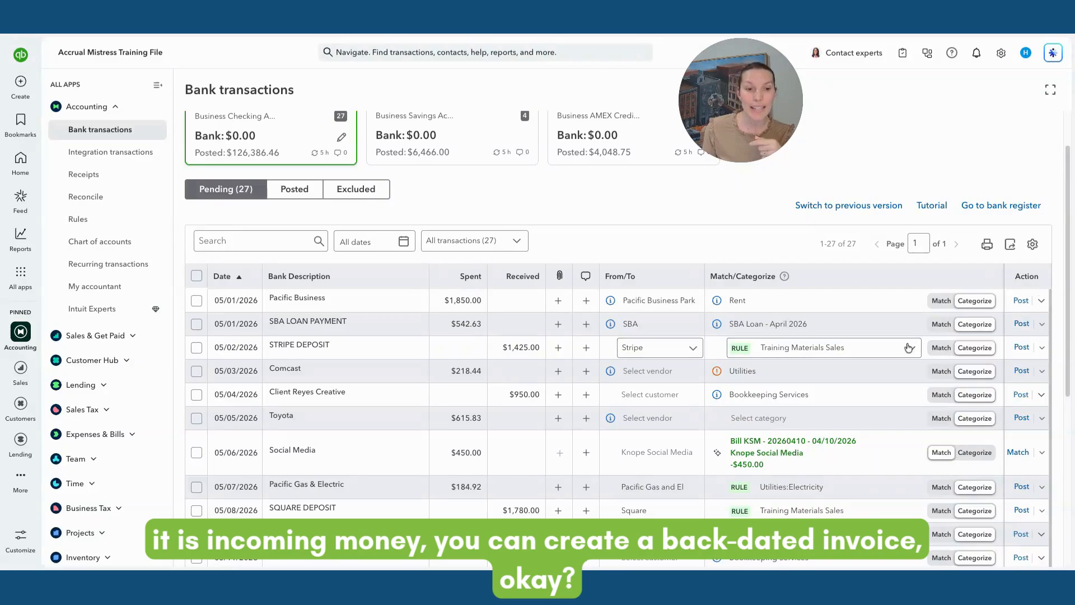
pyautogui.click(1042, 349)
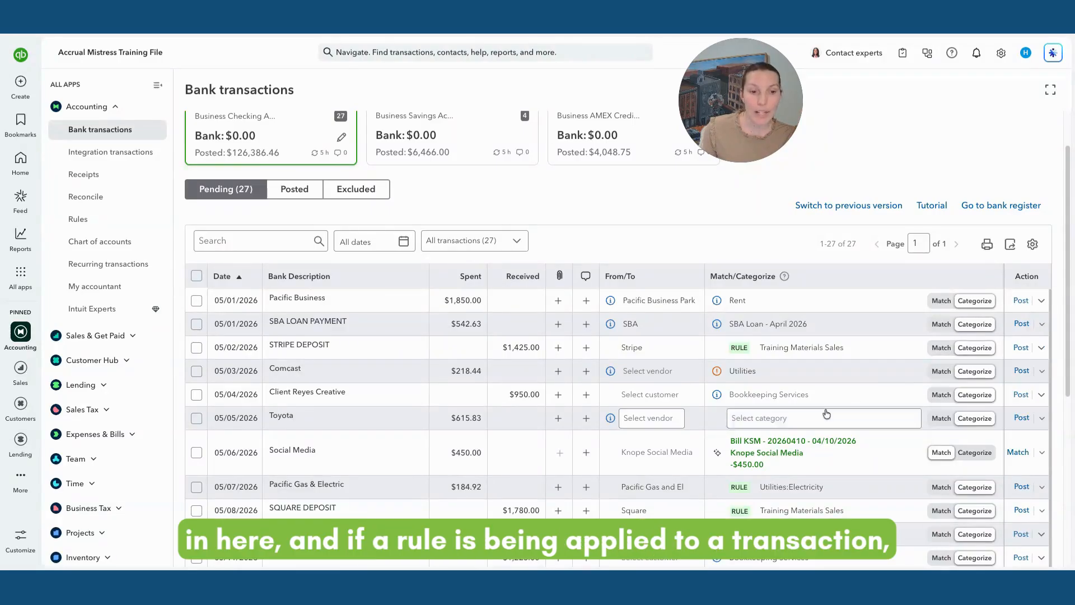
pyautogui.click(1042, 348)
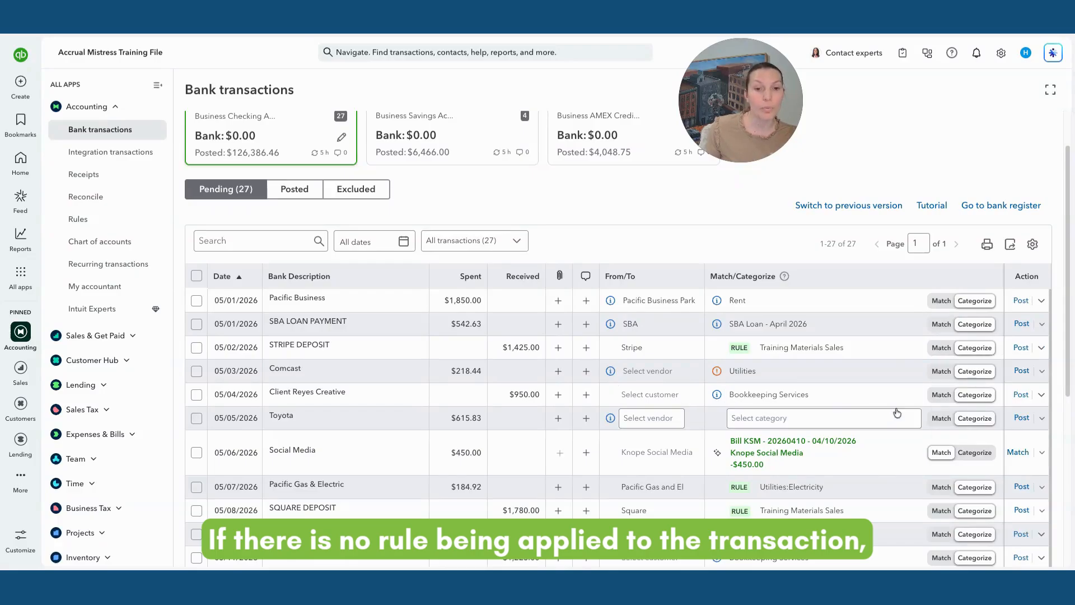
pyautogui.click(1041, 418)
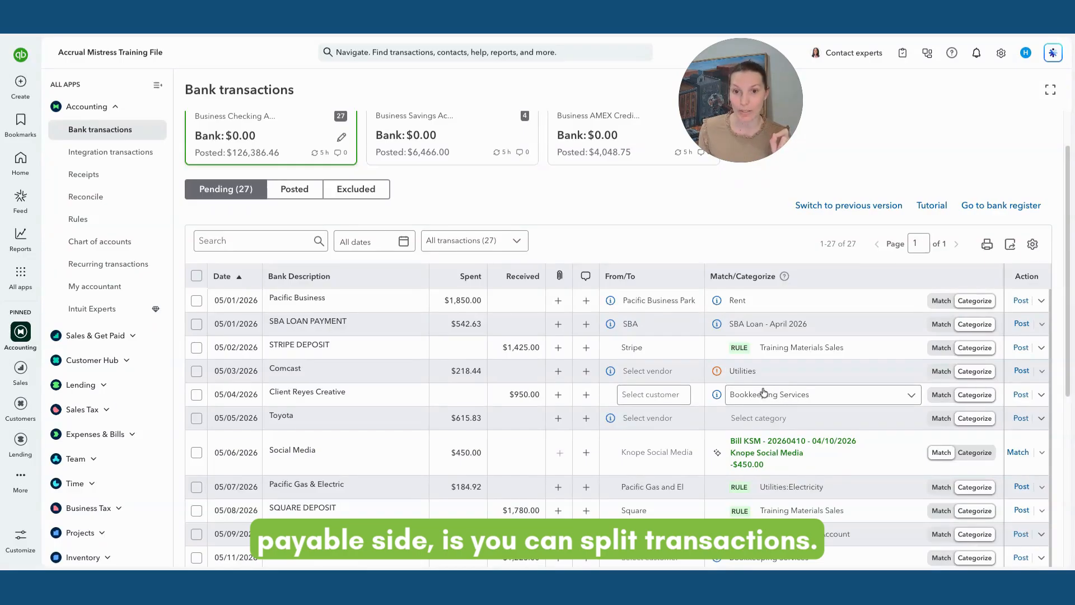
# Expand the 05/13/2026 transaction from The Hartford and start splitting it.
pyautogui.scroll(-5, 763, 392)
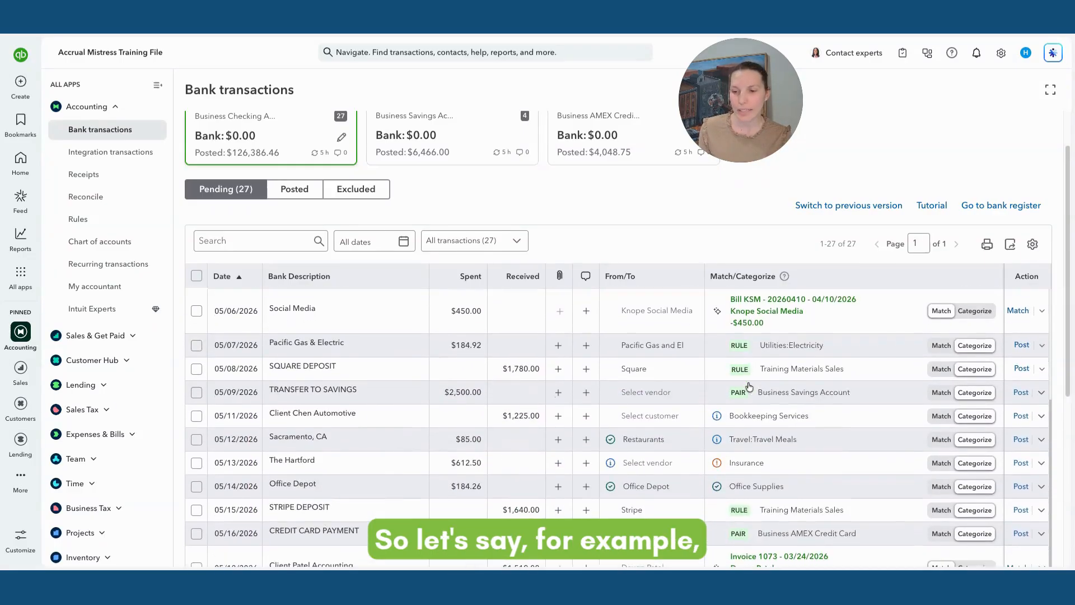
pyautogui.scroll(-5, 749, 386)
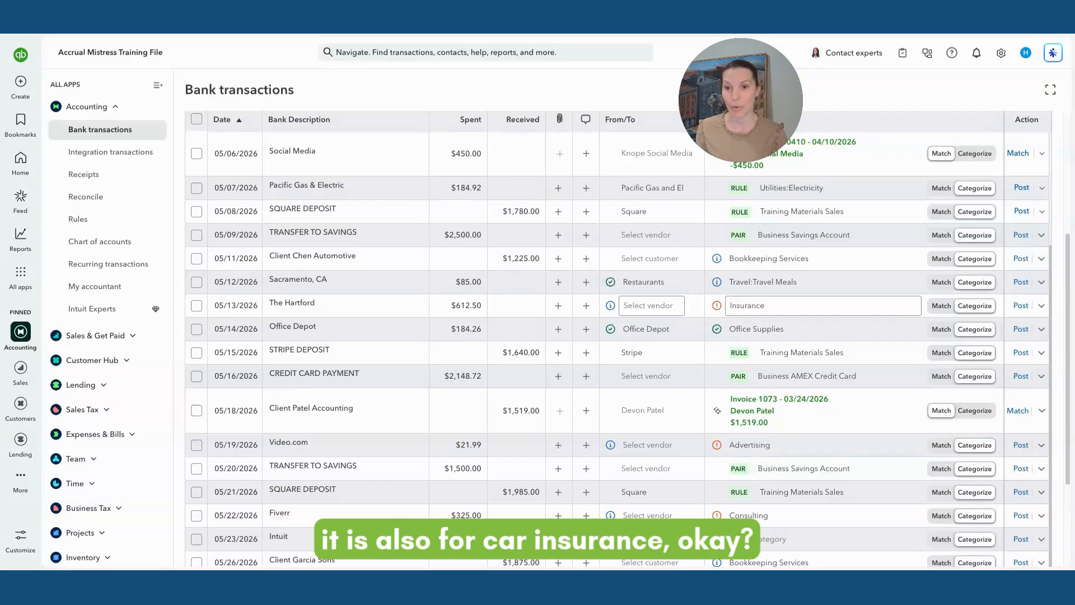
pyautogui.click(347, 305)
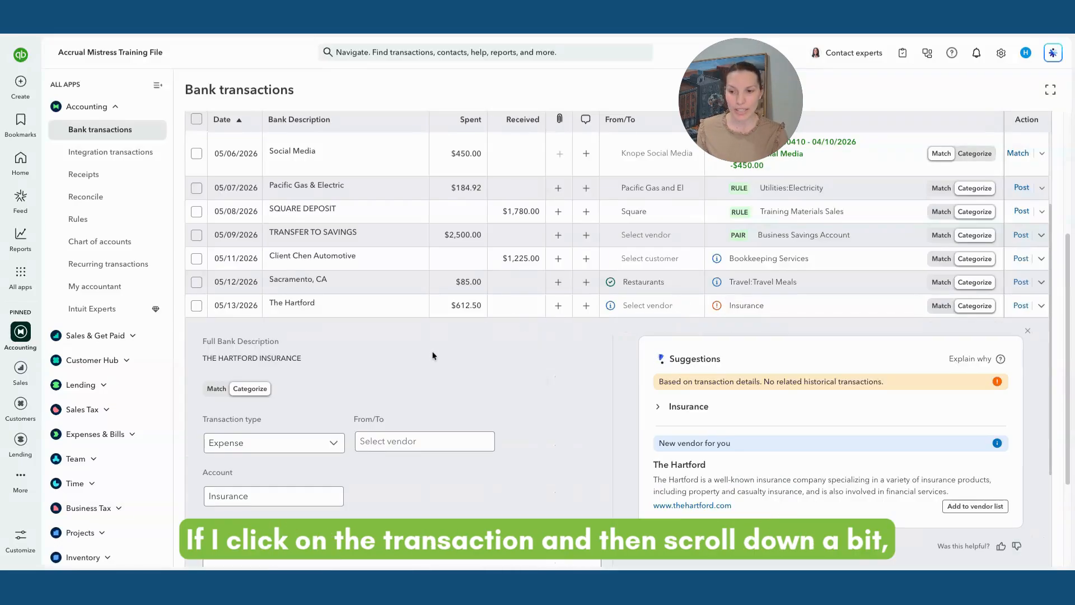
pyautogui.scroll(-2, 431, 355)
pyautogui.scroll(-4, 445, 342)
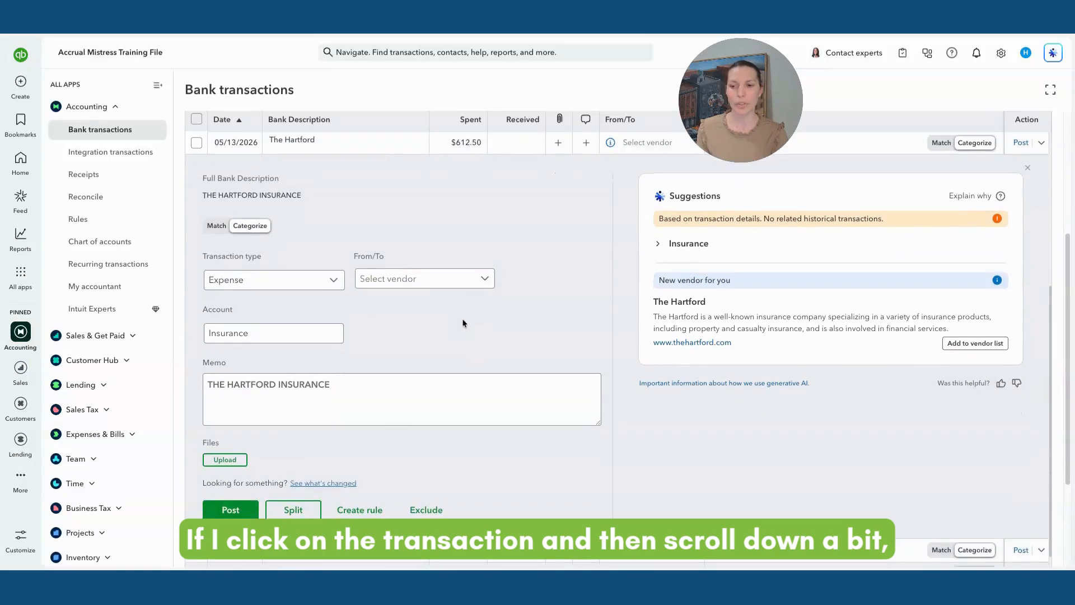
pyautogui.click(294, 511)
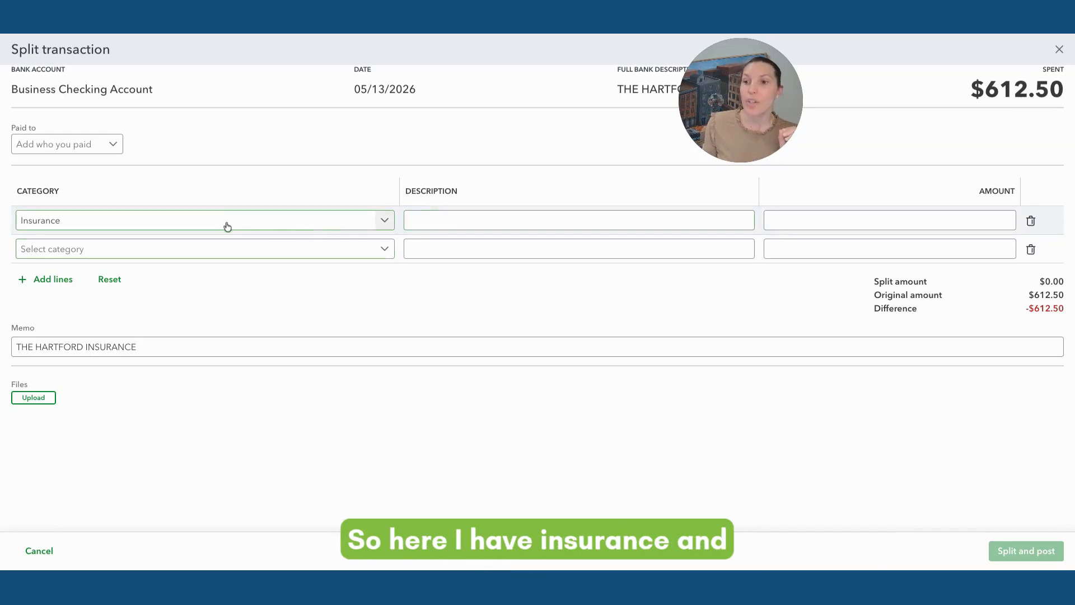
# Describe the Insurance split line as General Liability and enter an amount of 560.72.
pyautogui.click(450, 220)
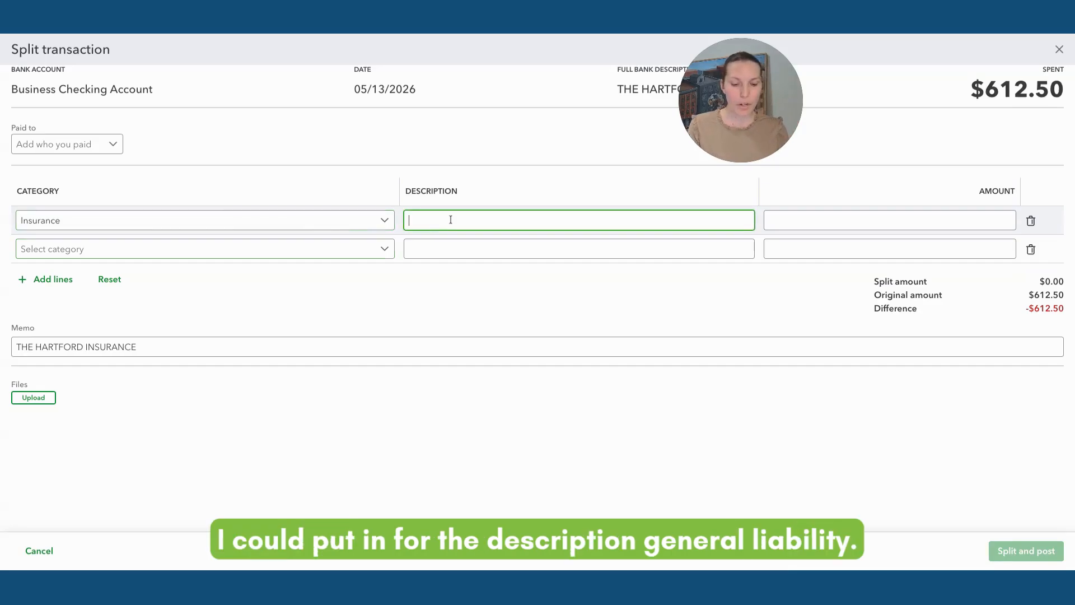
pyautogui.write('Genera')
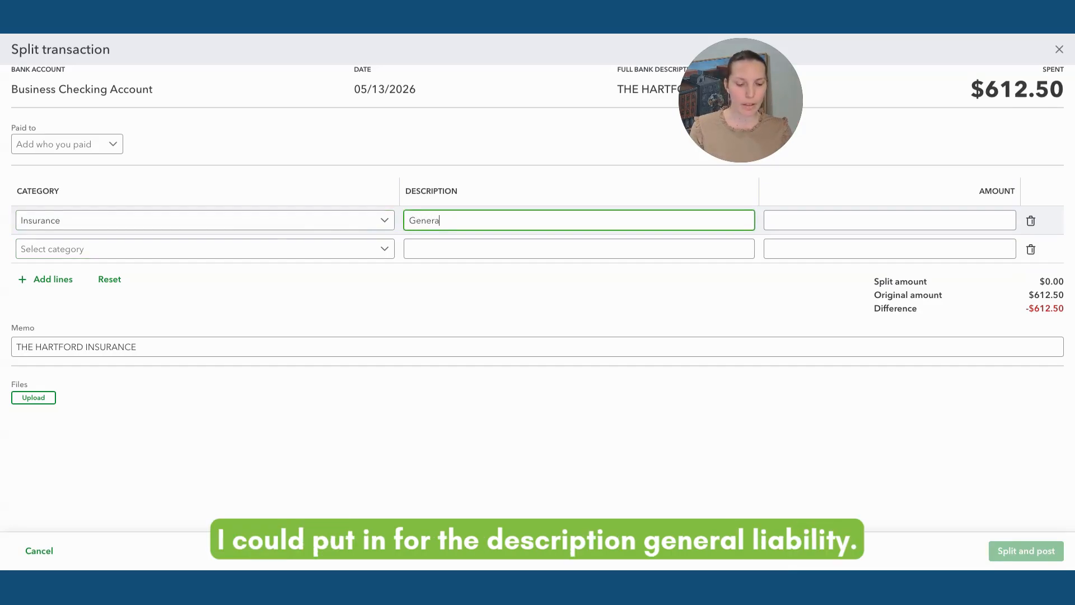
pyautogui.write('l Liabi')
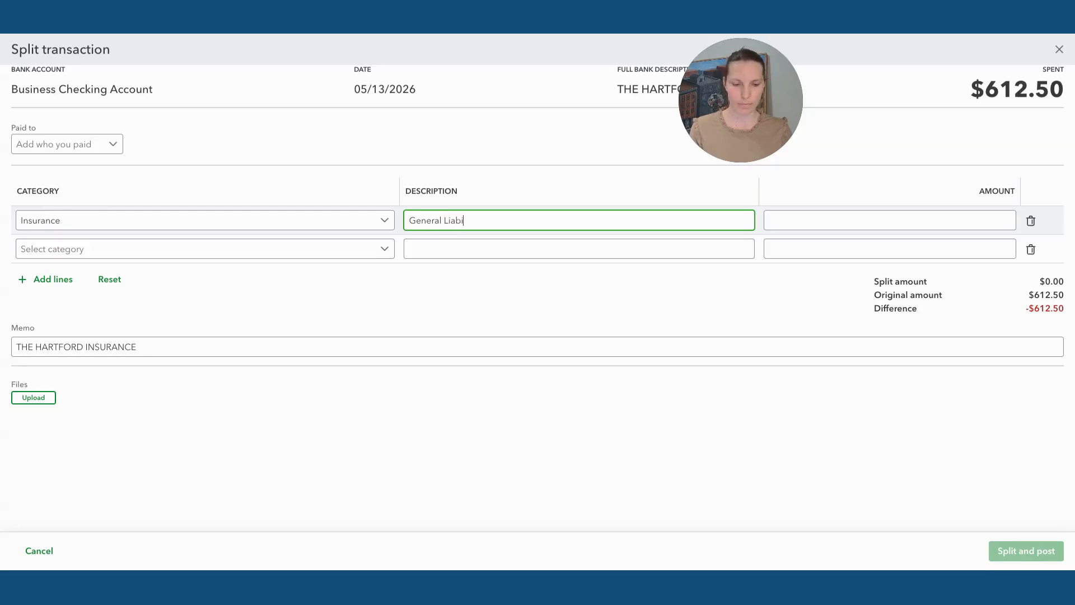
pyautogui.write('lity')
pyautogui.press('Tab')
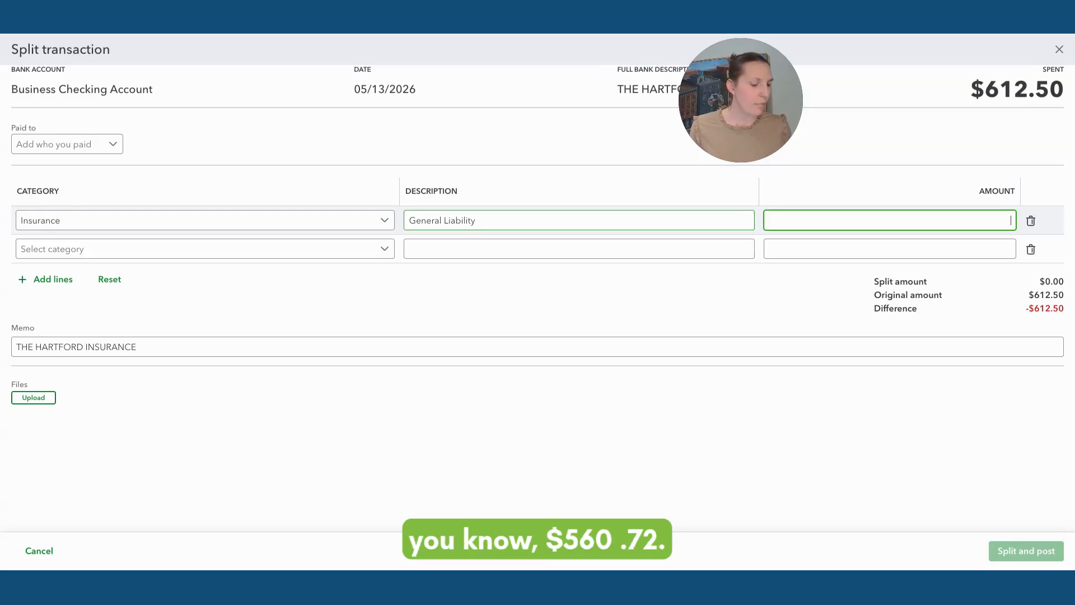
pyautogui.write('560')
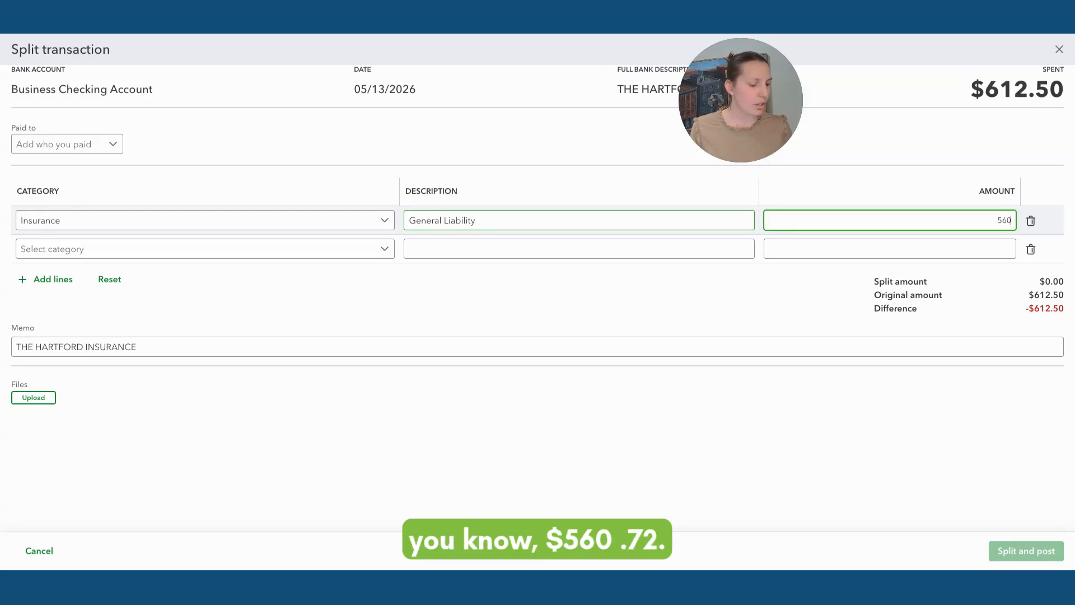
pyautogui.write('.72')
pyautogui.press('Tab')
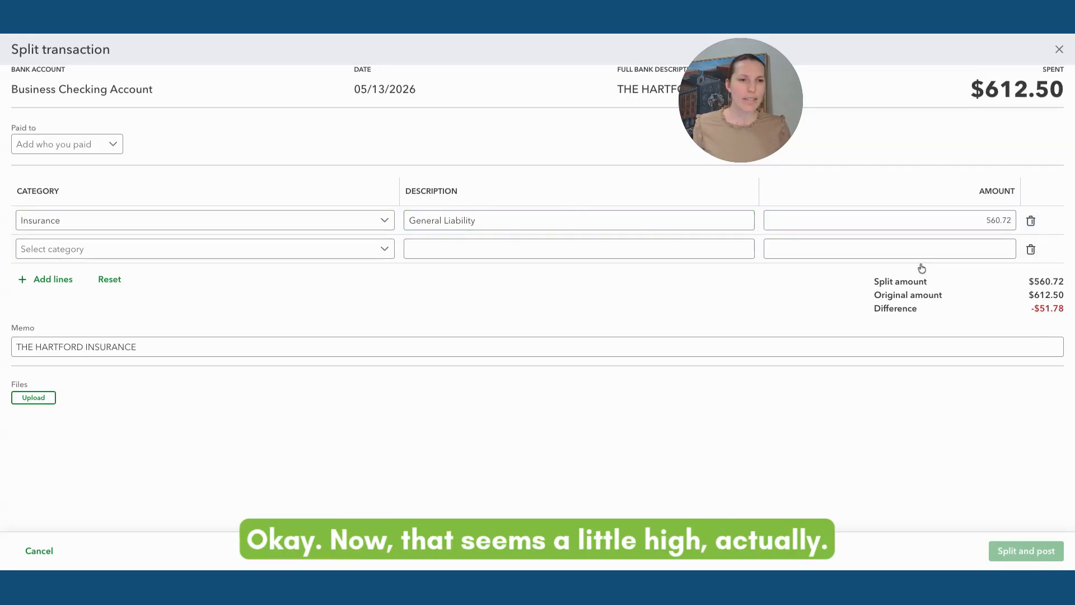
# Correct the General Liability line's amount to 460.72 and check the difference left to allocate.
pyautogui.click(924, 219)
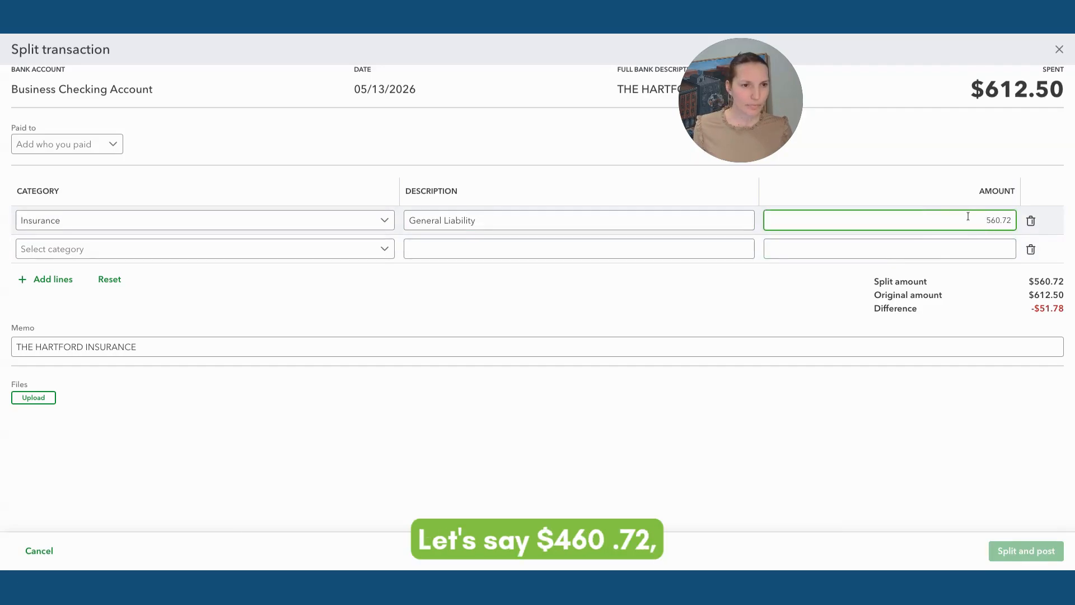
pyautogui.hotkey('shift', 'Right')
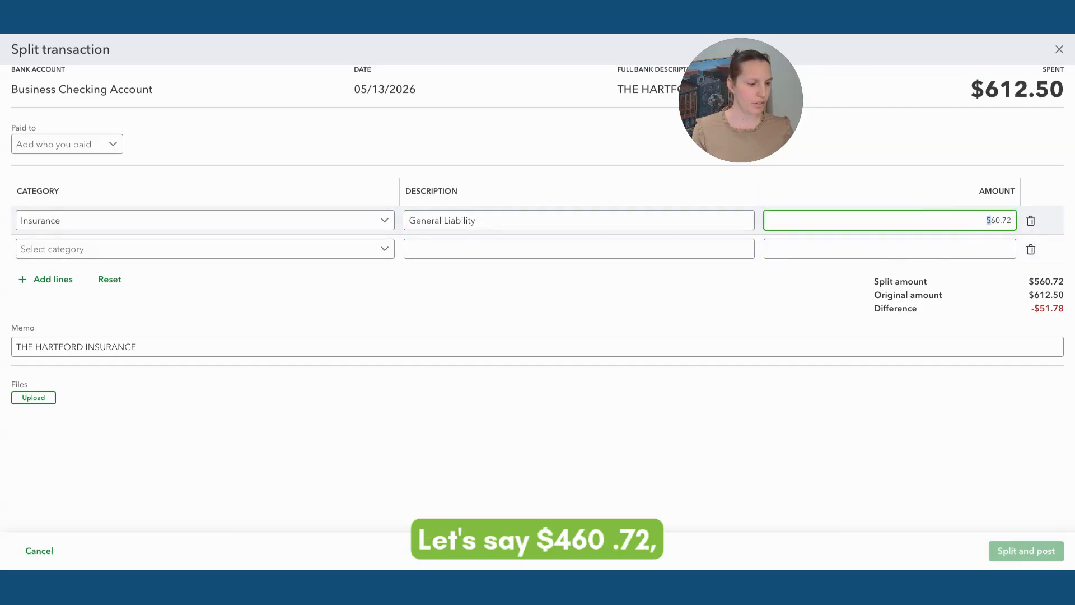
pyautogui.write('4')
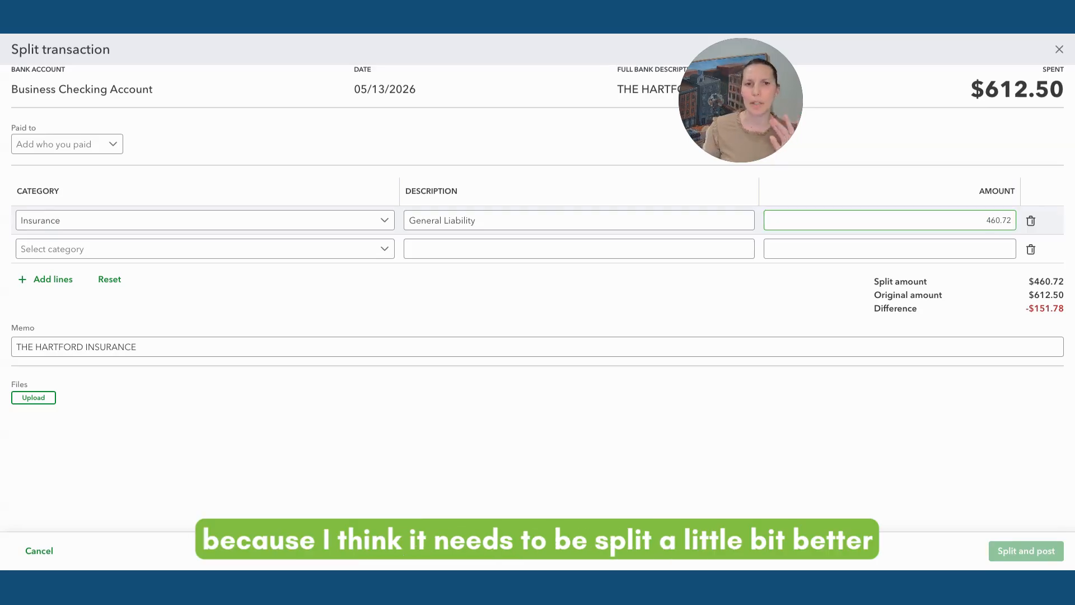
pyautogui.click(420, 283)
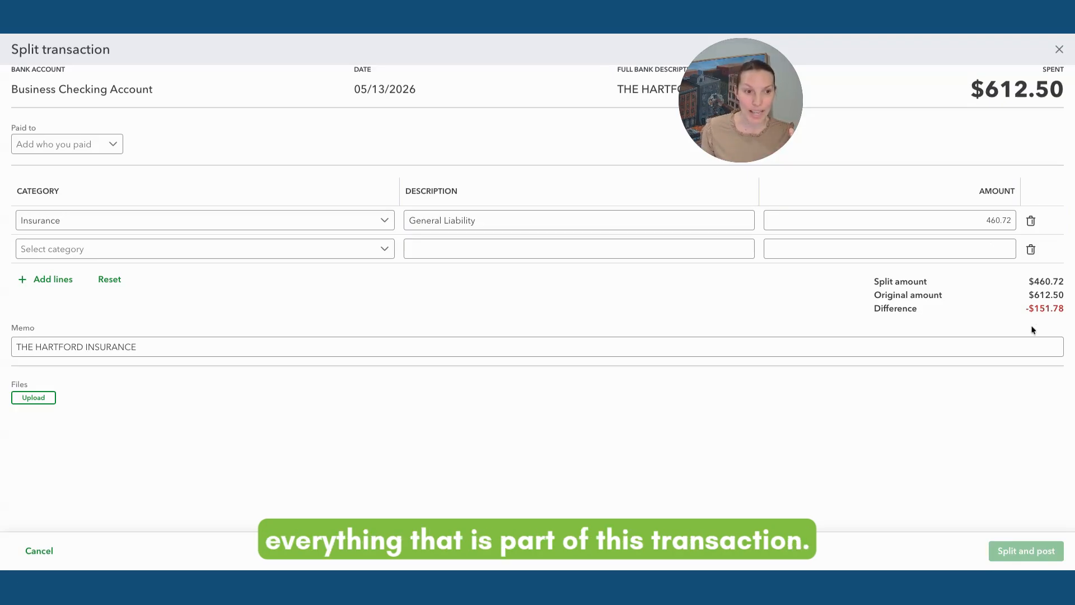
pyautogui.moveTo(1035, 306); pyautogui.dragTo(1071, 308)
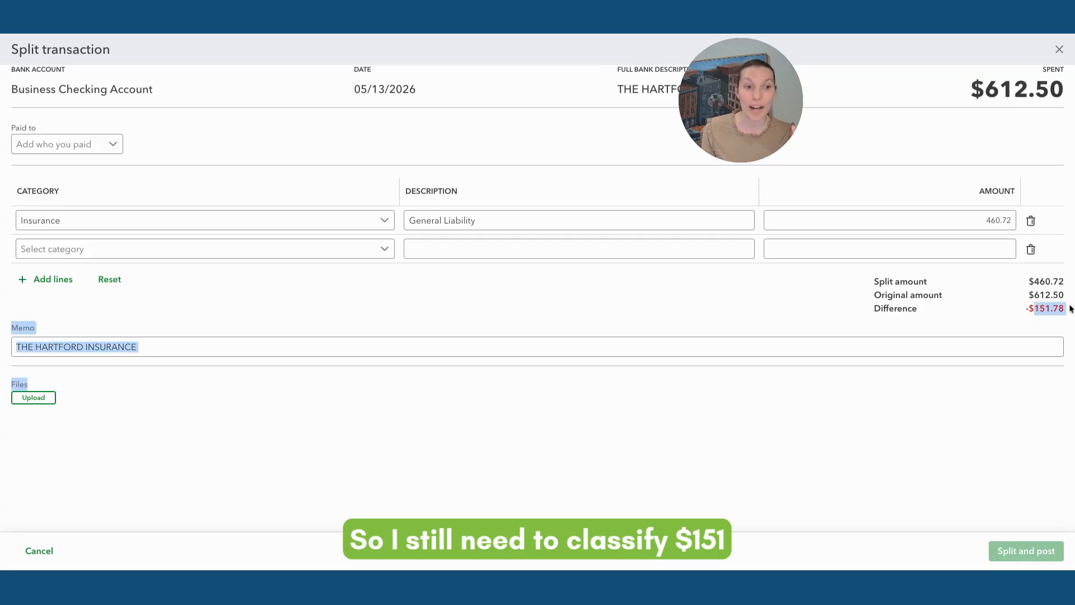
pyautogui.click(1071, 308)
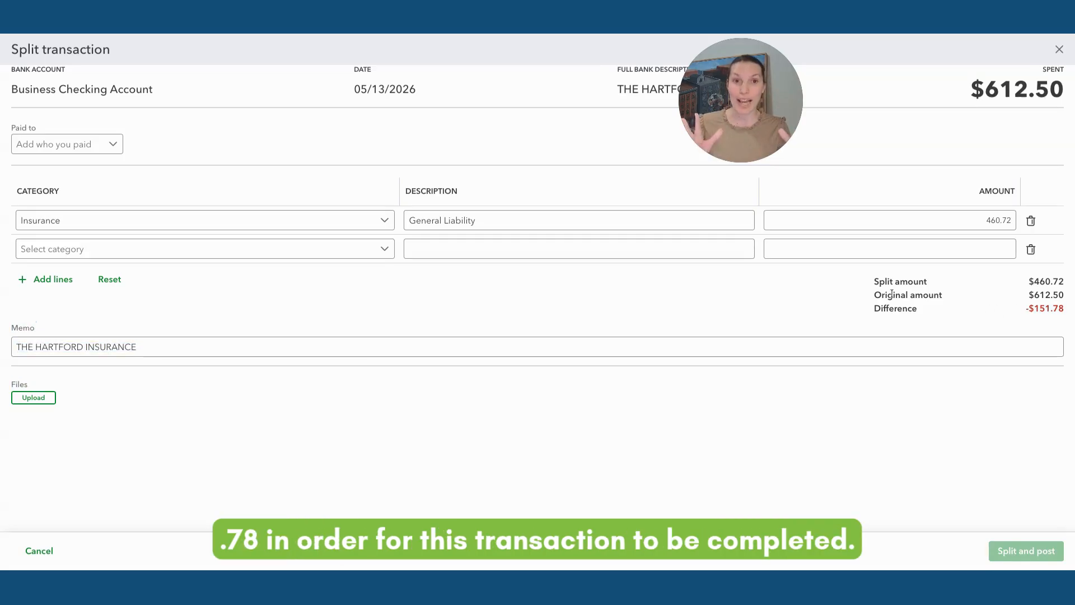
# Start a new account for the second split line, named Car Insurance, with account type Expenses.
pyautogui.click(379, 250)
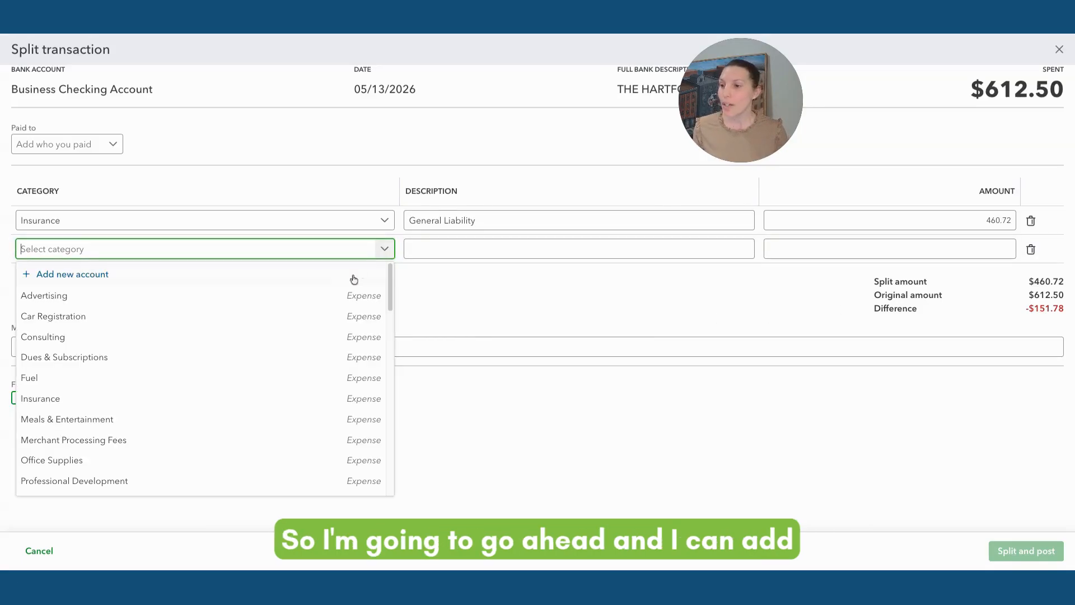
pyautogui.click(279, 283)
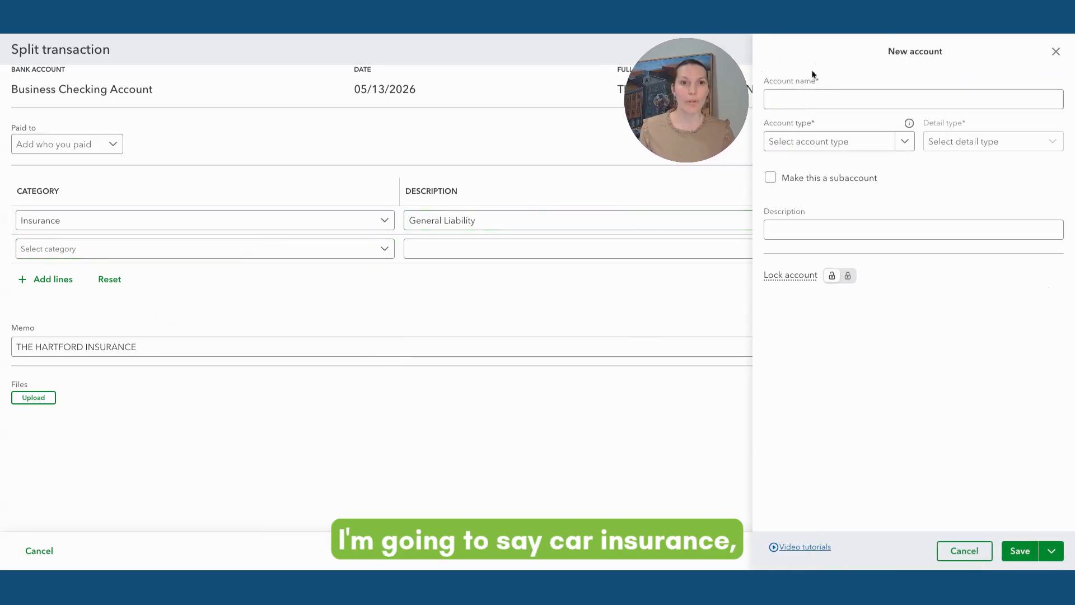
pyautogui.click(814, 95)
pyautogui.write('Car ')
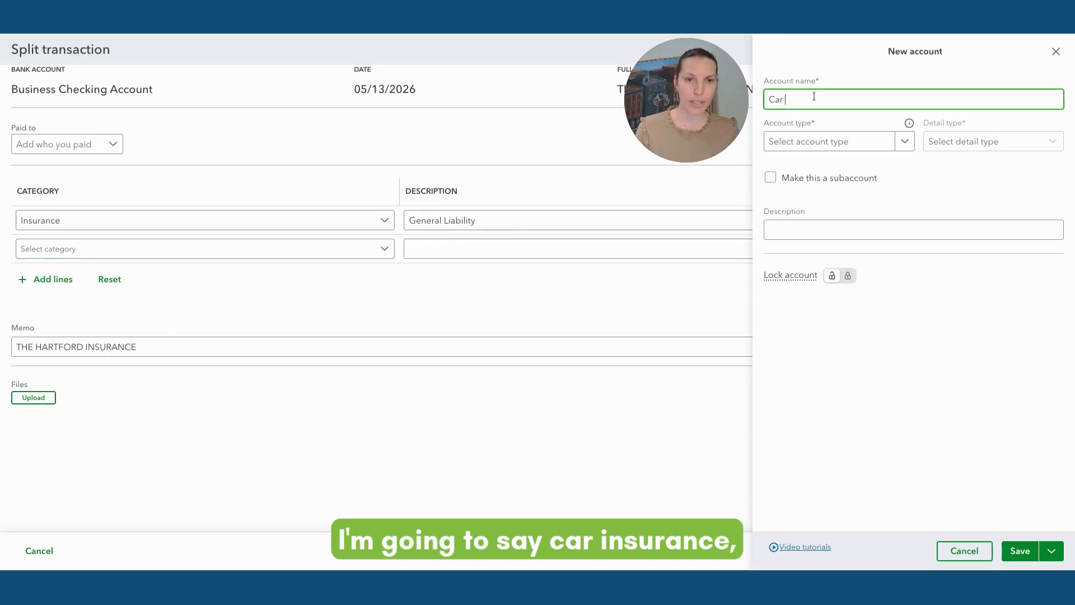
pyautogui.write('Insurance')
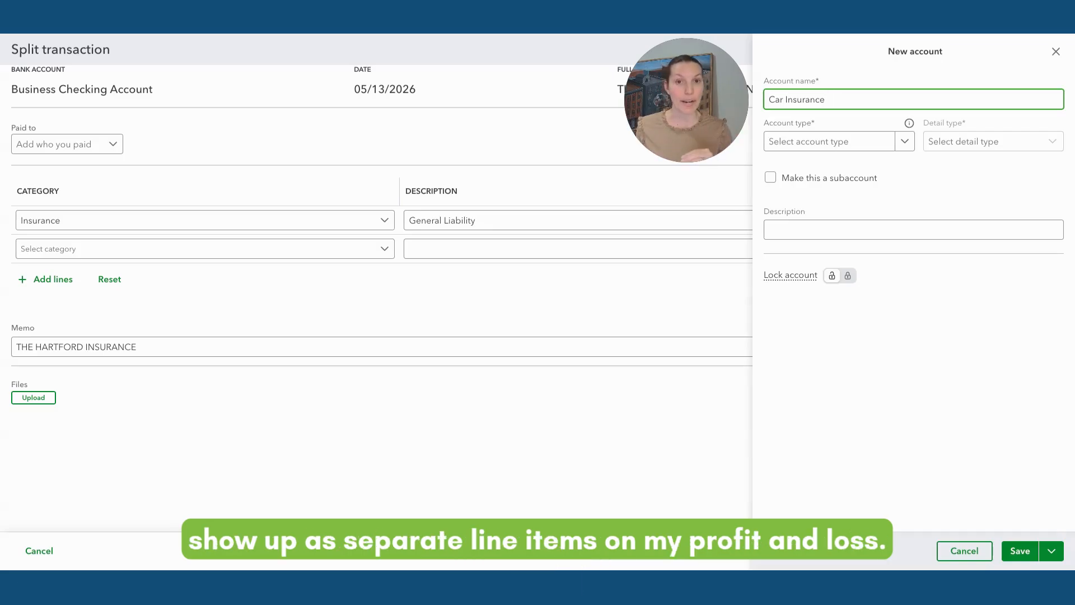
pyautogui.click(904, 142)
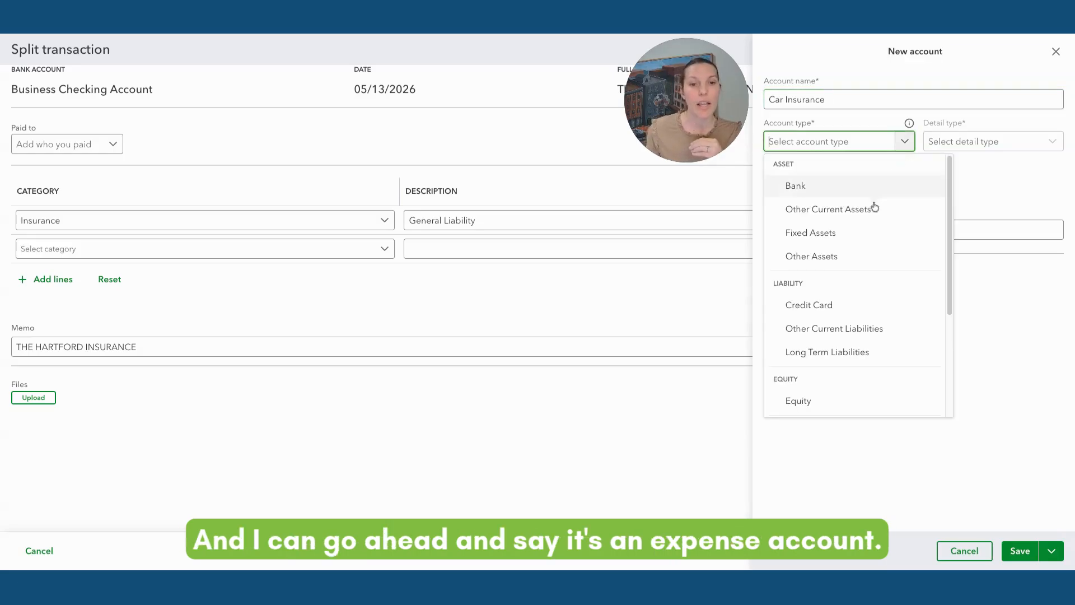
pyautogui.scroll(-5, 843, 348)
pyautogui.click(821, 380)
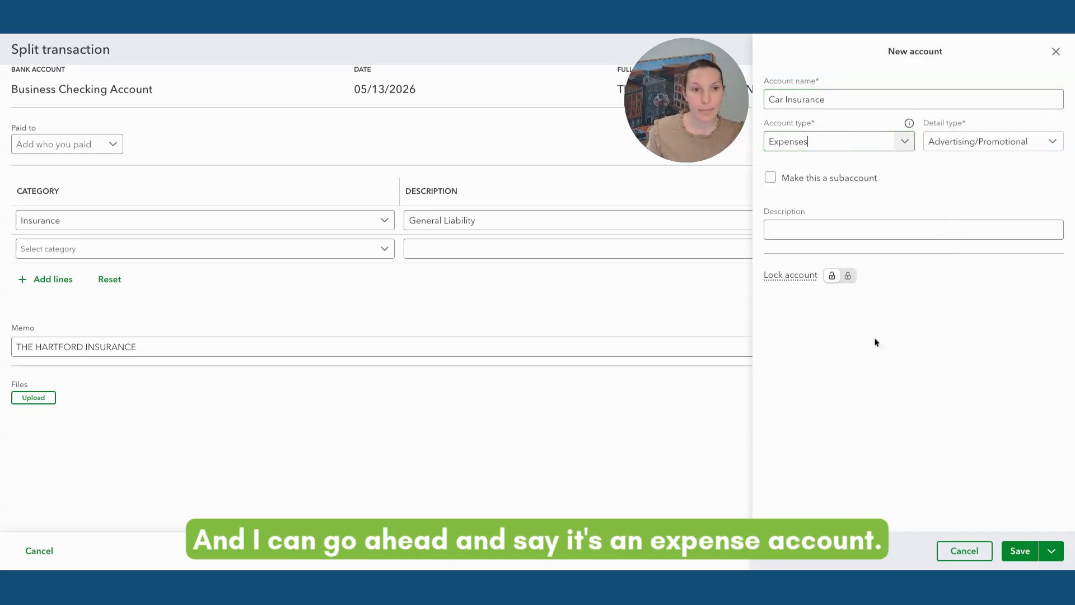
# Set the new Car Insurance account's detail type to Auto and save the account.
pyautogui.click(971, 147)
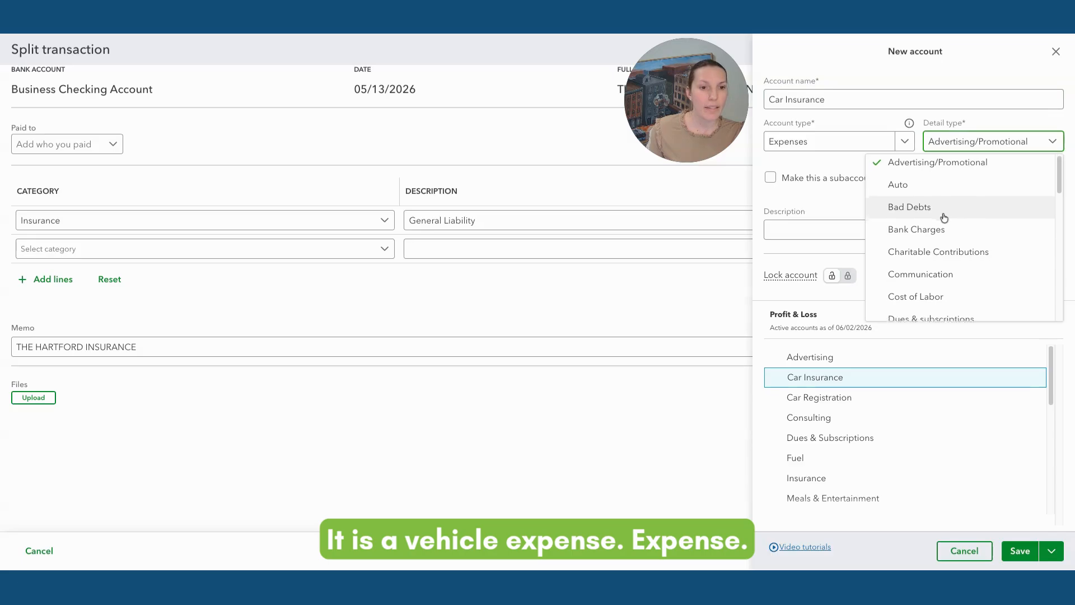
pyautogui.scroll(-2, 947, 216)
pyautogui.scroll(-10, 945, 216)
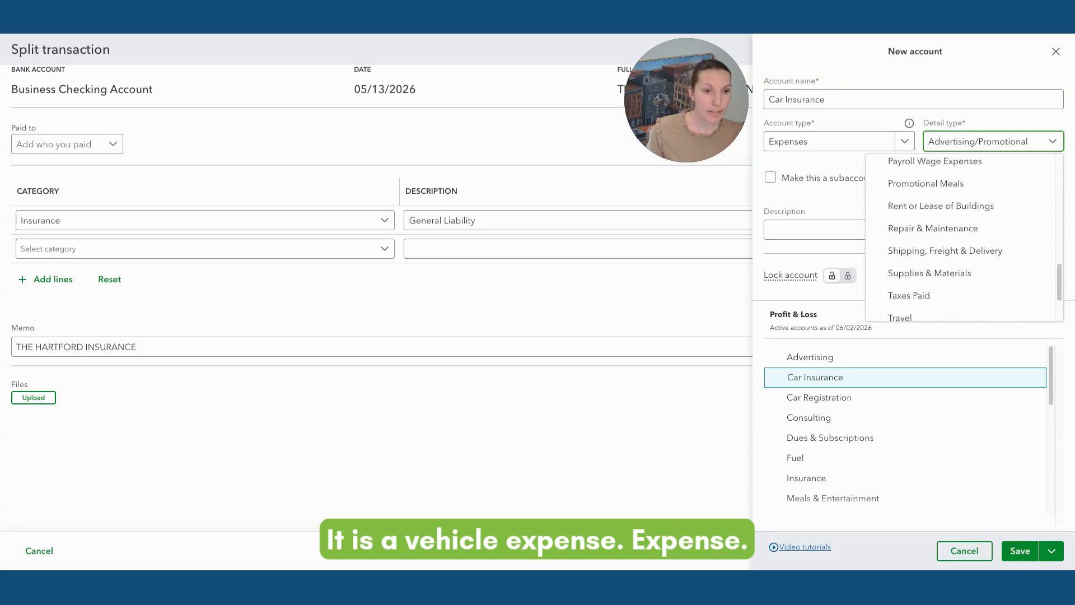
pyautogui.scroll(12, 925, 221)
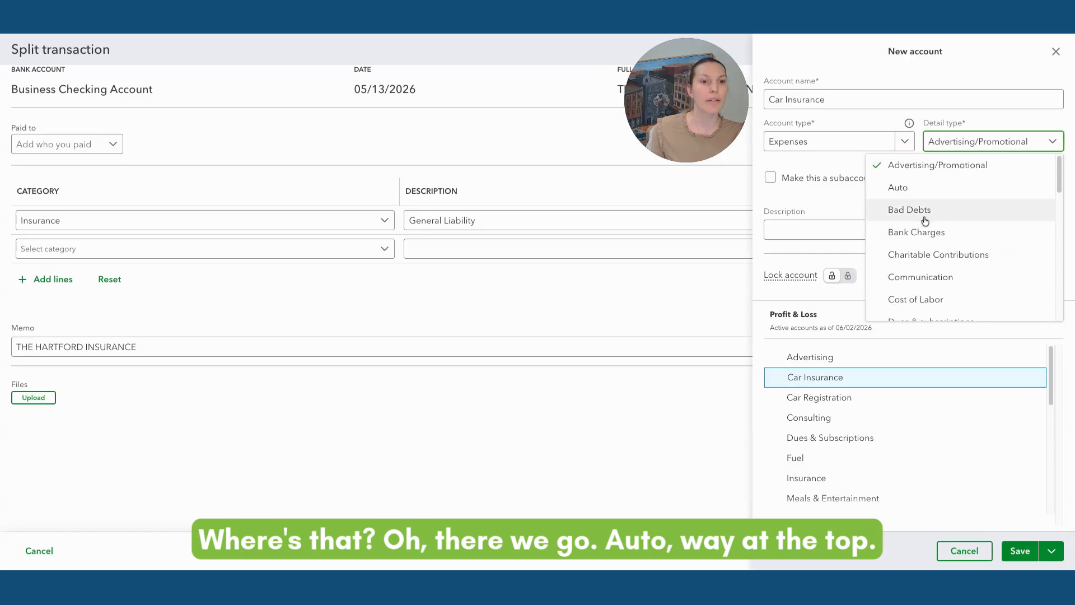
pyautogui.click(906, 194)
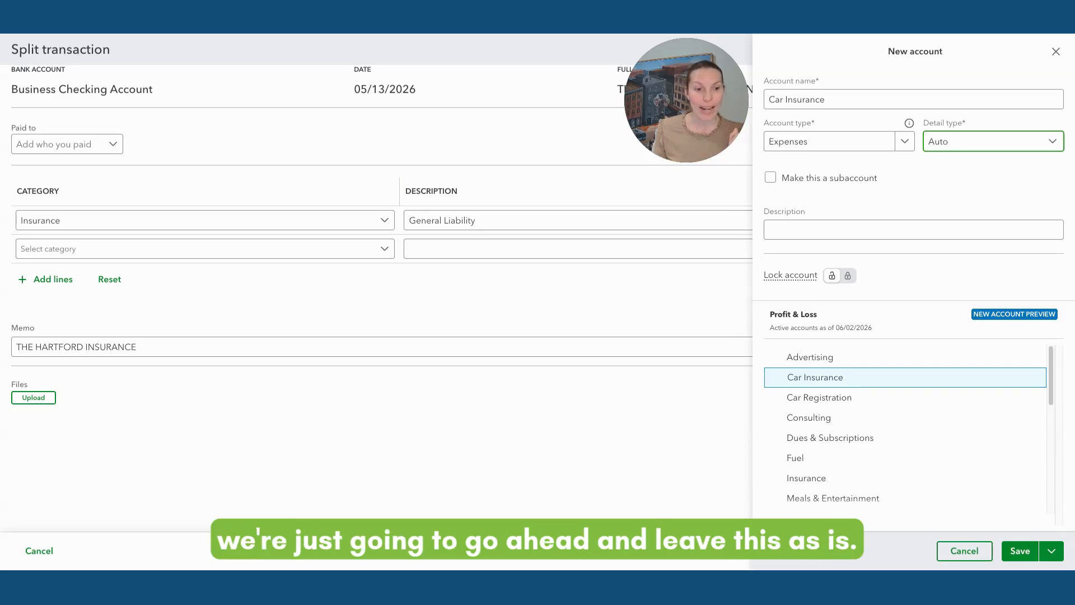
pyautogui.click(1020, 552)
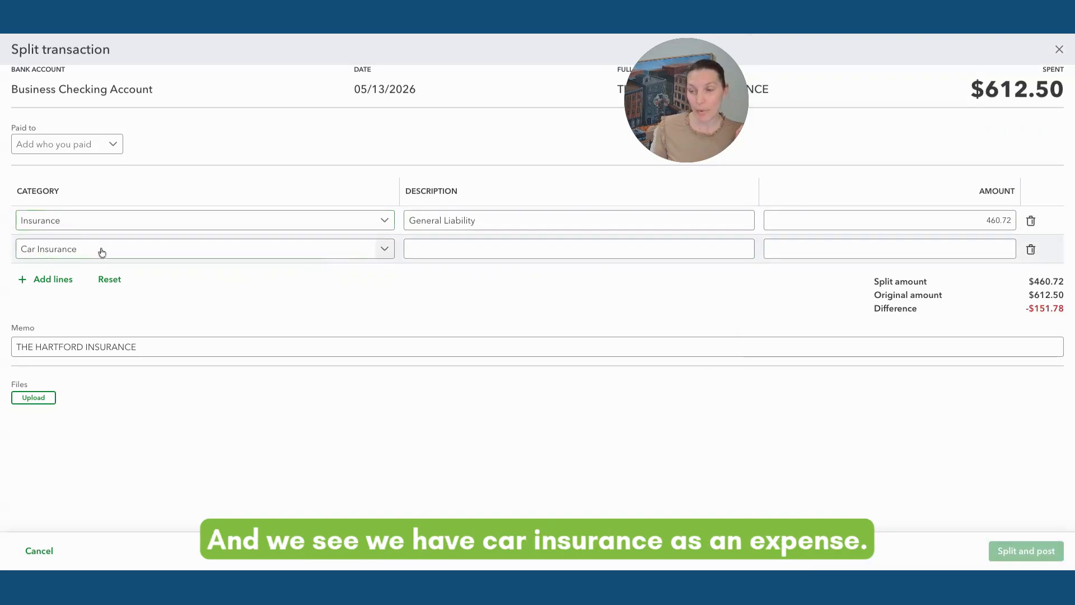
# Describe the second split line as Car Insurance and enter an amount of 151.78.
pyautogui.click(493, 250)
pyautogui.write('C')
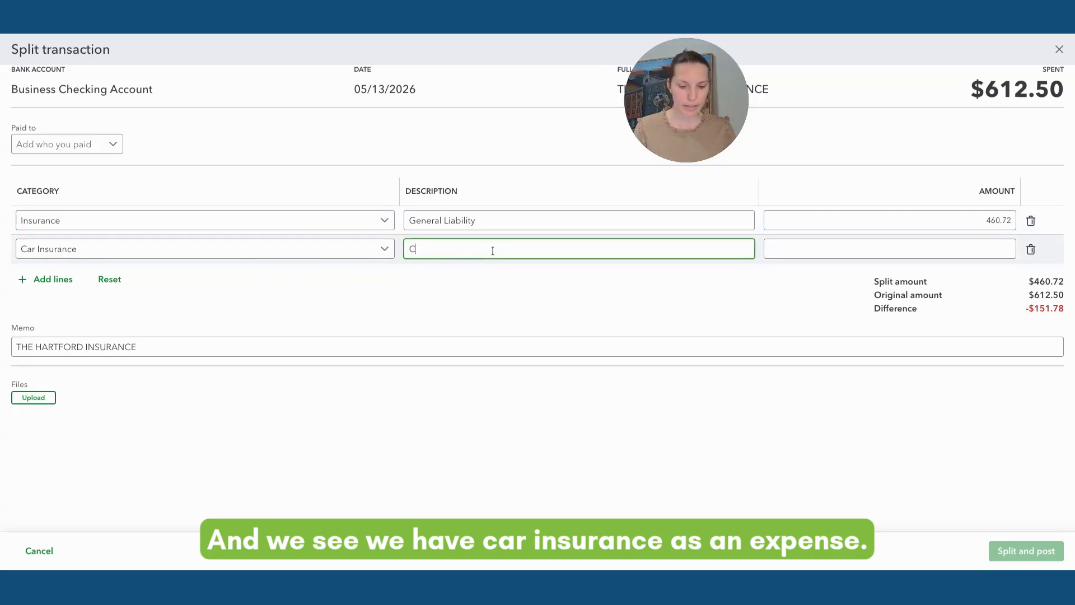
pyautogui.write('ar Insurance')
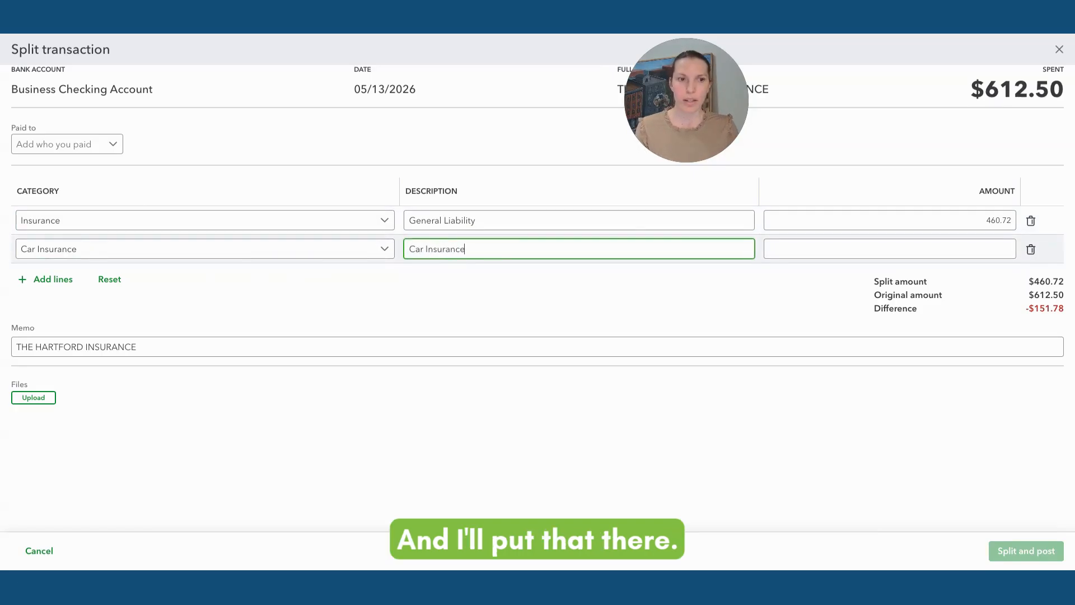
pyautogui.press('Tab')
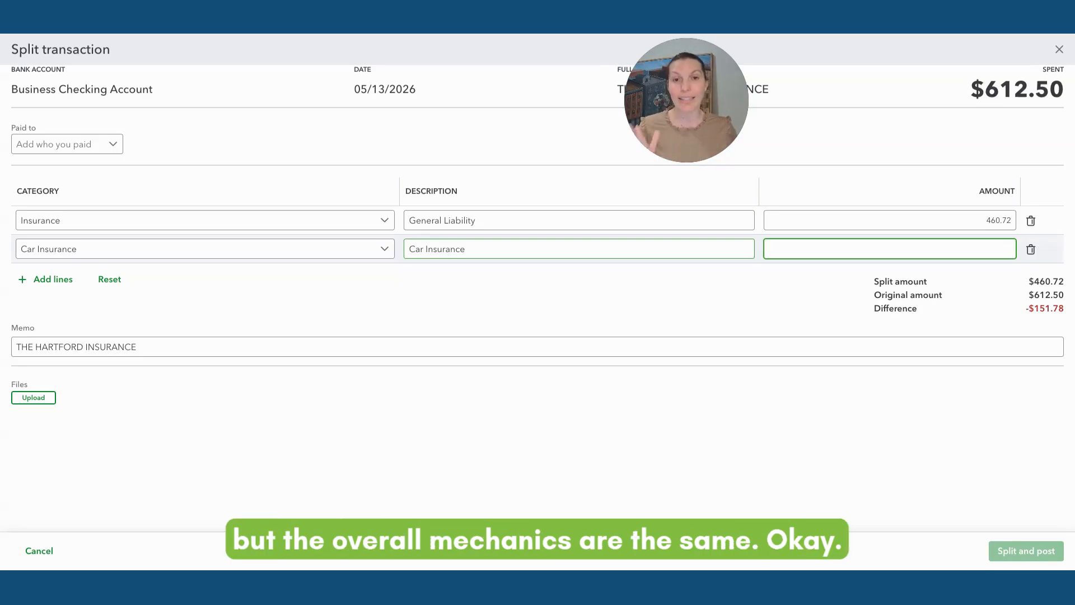
pyautogui.write('1')
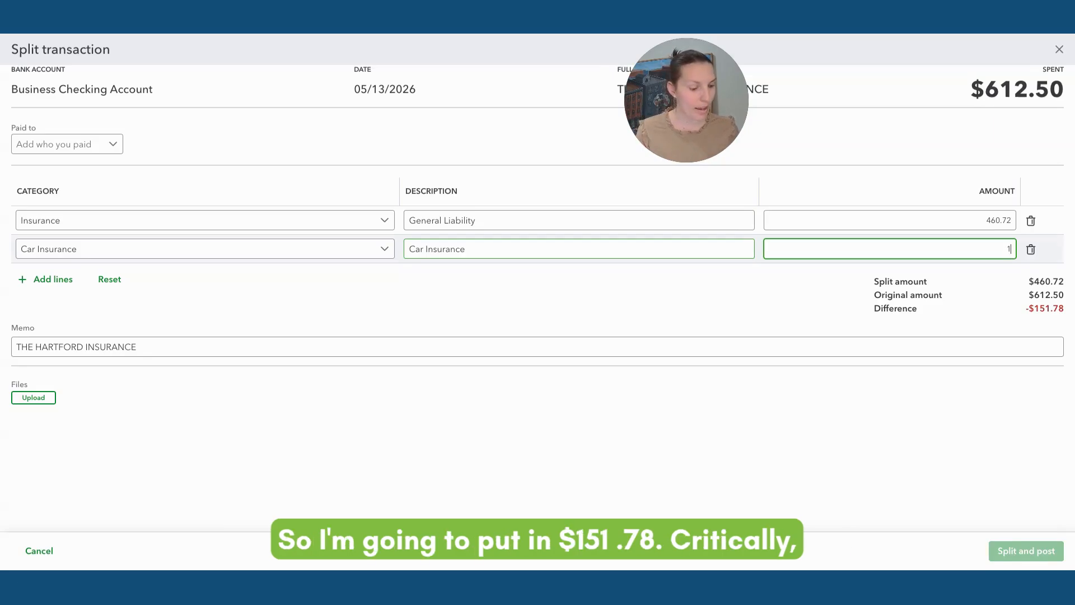
pyautogui.write('51.78')
pyautogui.press('Tab')
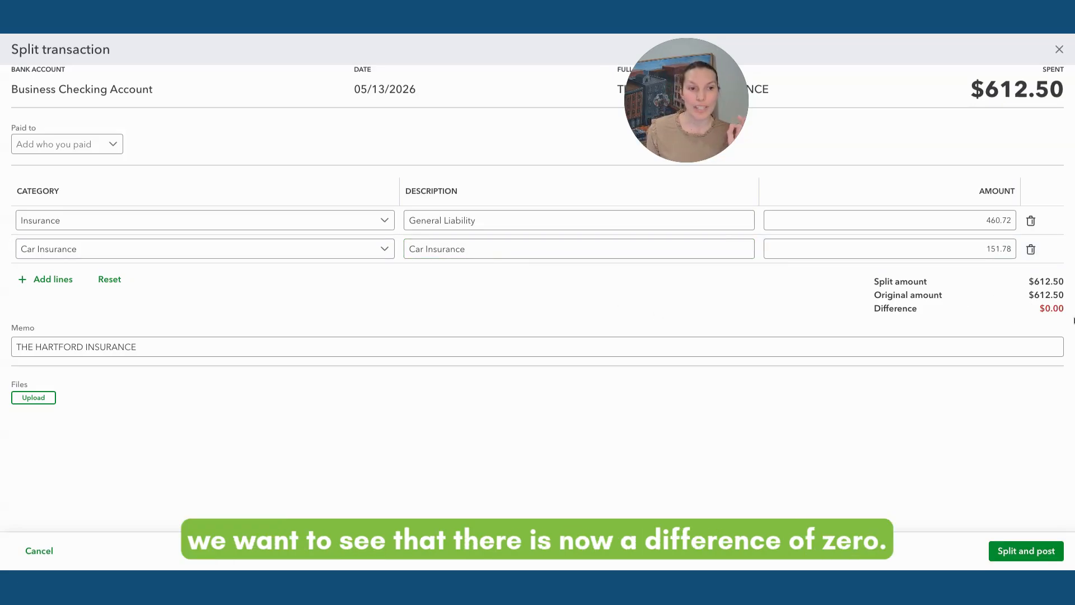
# Try lowering the Car Insurance line's amount to 151.70 to check its effect on the split.
pyautogui.click(1012, 248)
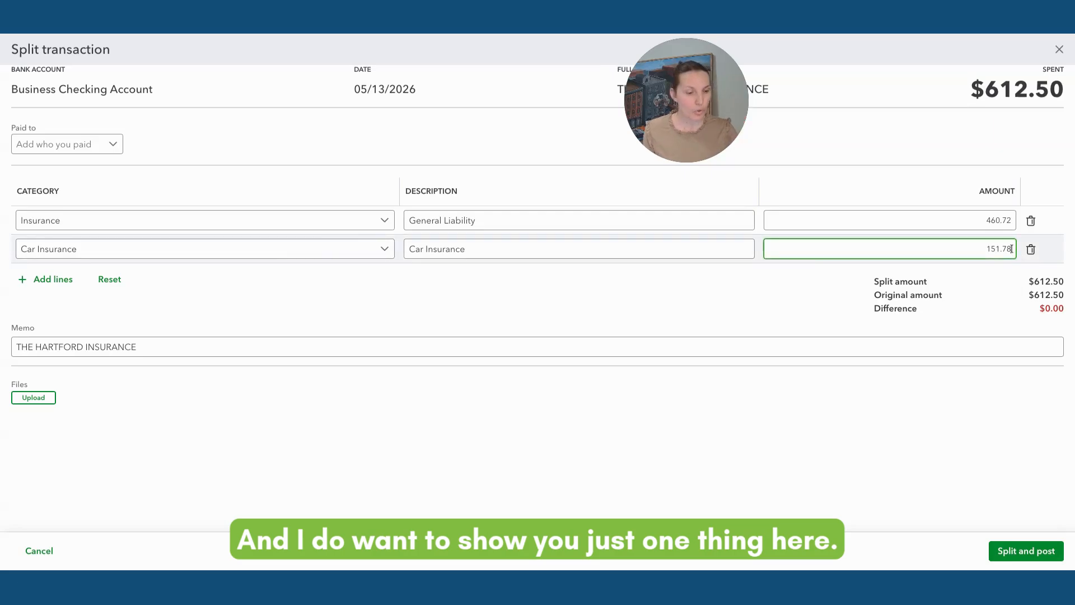
pyautogui.press('BackSpace')
pyautogui.click(991, 280)
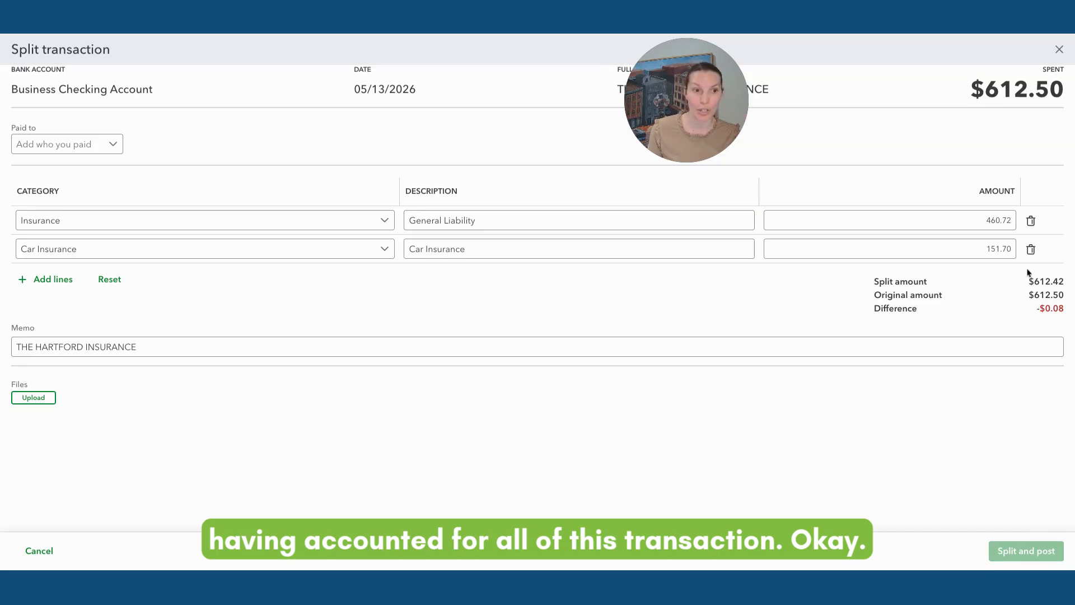
# Set the Car Insurance line's amount to 151.78, and split and post The Hartford transaction.
pyautogui.click(1011, 248)
pyautogui.press('BackSpace')
pyautogui.write('8')
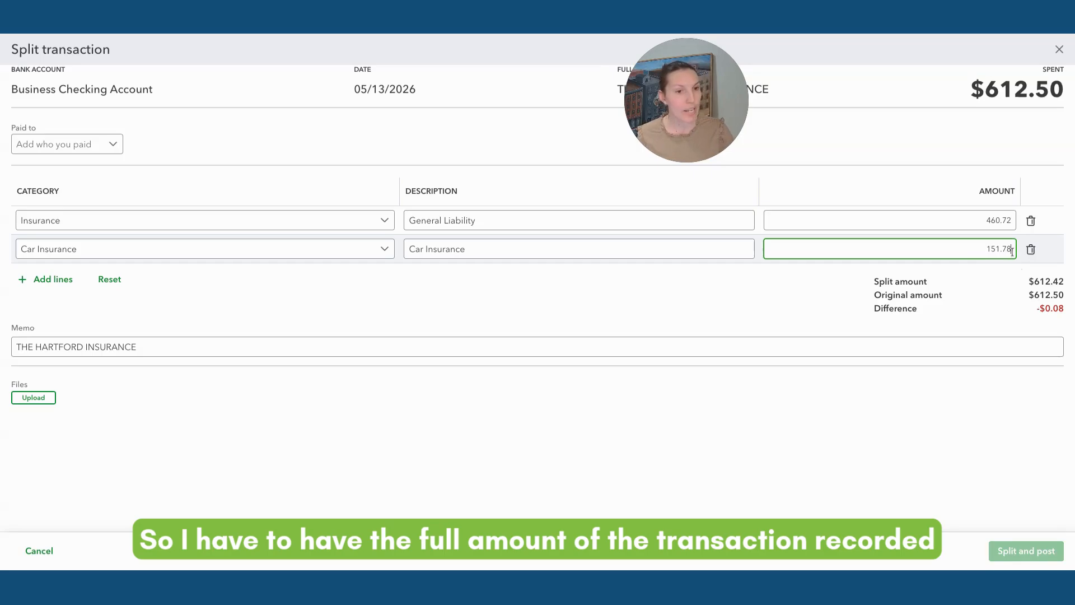
pyautogui.click(992, 288)
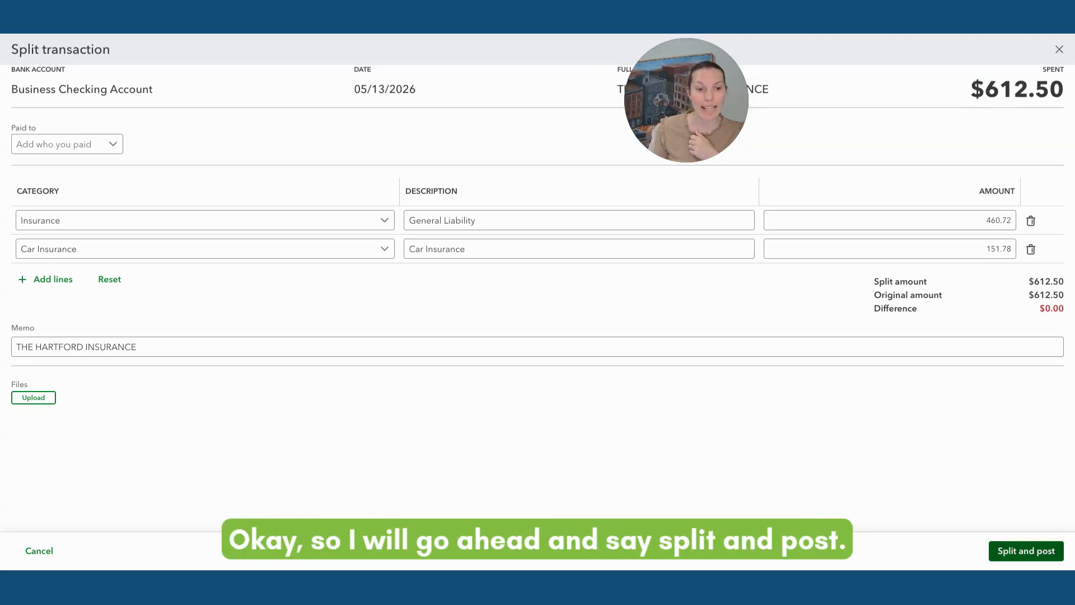
pyautogui.click(1023, 547)
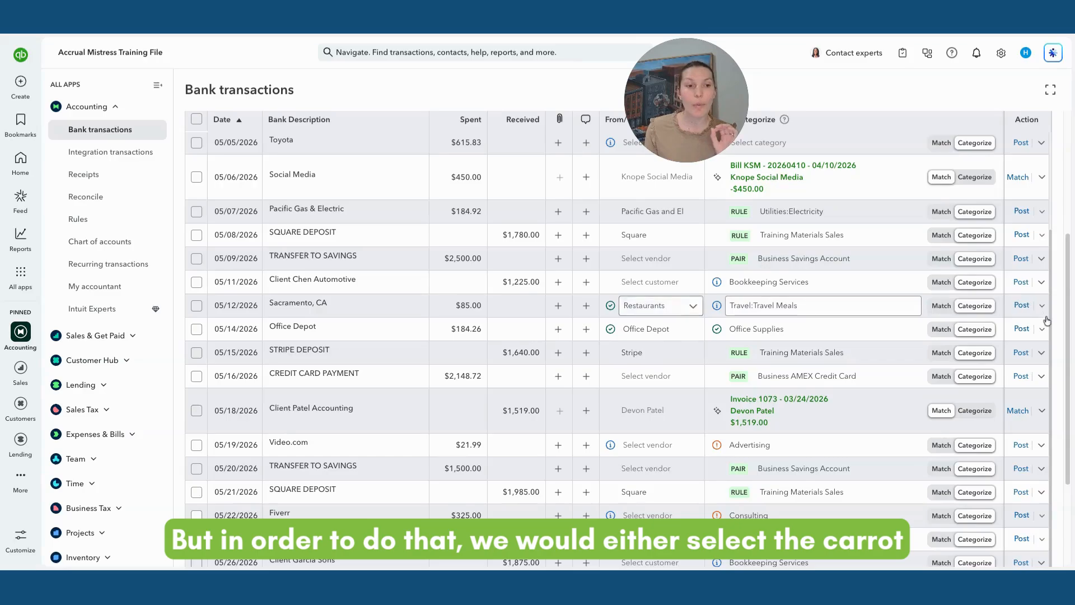
# View the additional actions for the 05/14/2026 Office Depot transaction, close them and expand its details.
pyautogui.click(1042, 331)
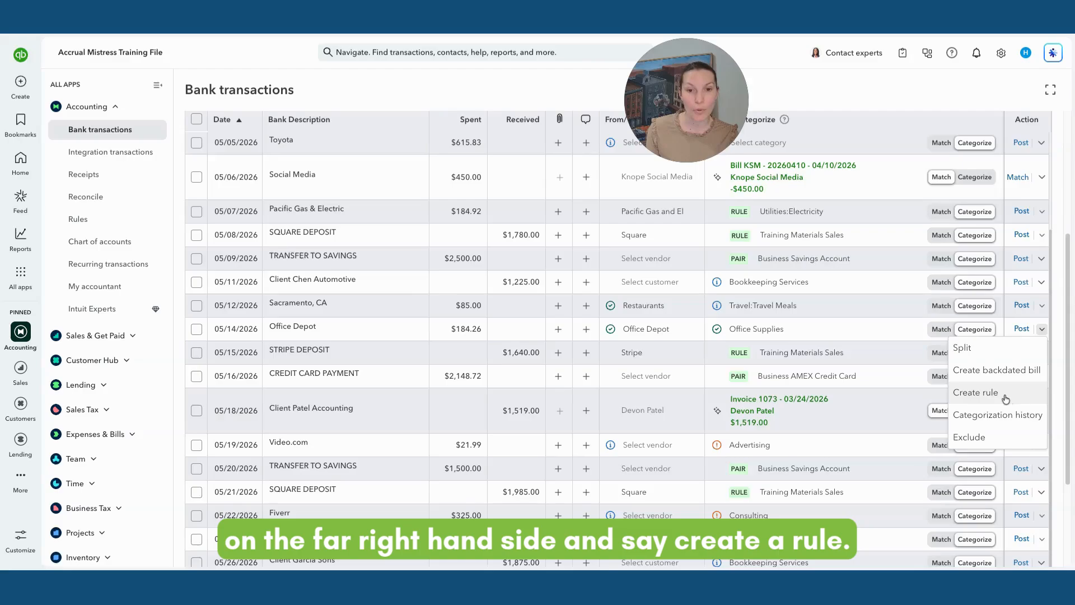
pyautogui.click(556, 374)
pyautogui.click(520, 336)
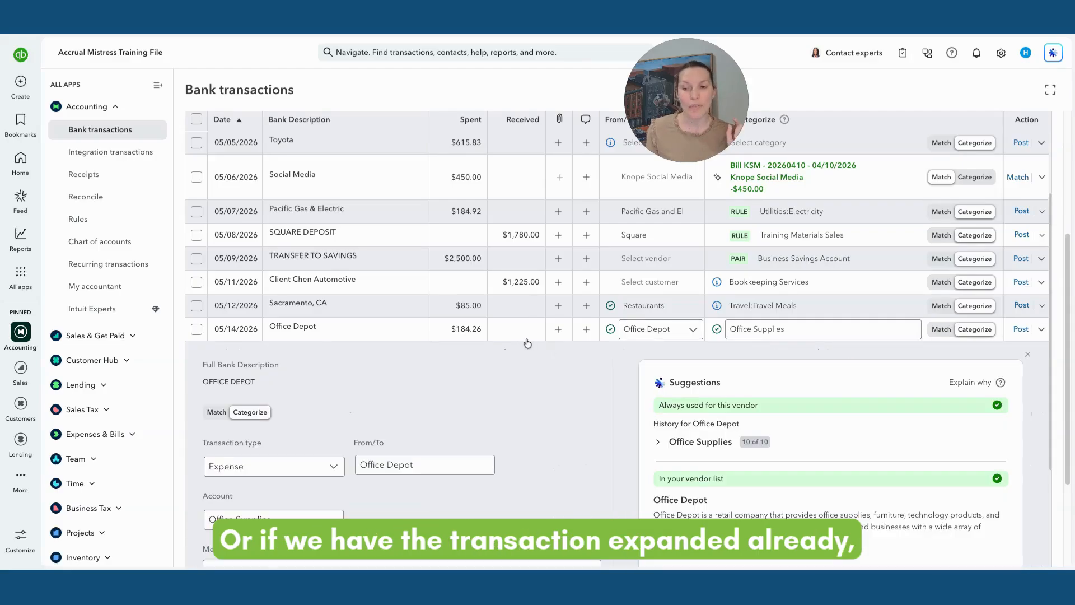
# Review the past Office Supplies transactions behind the Office Depot suggestion, and close the transaction's details.
pyautogui.scroll(-4, 522, 347)
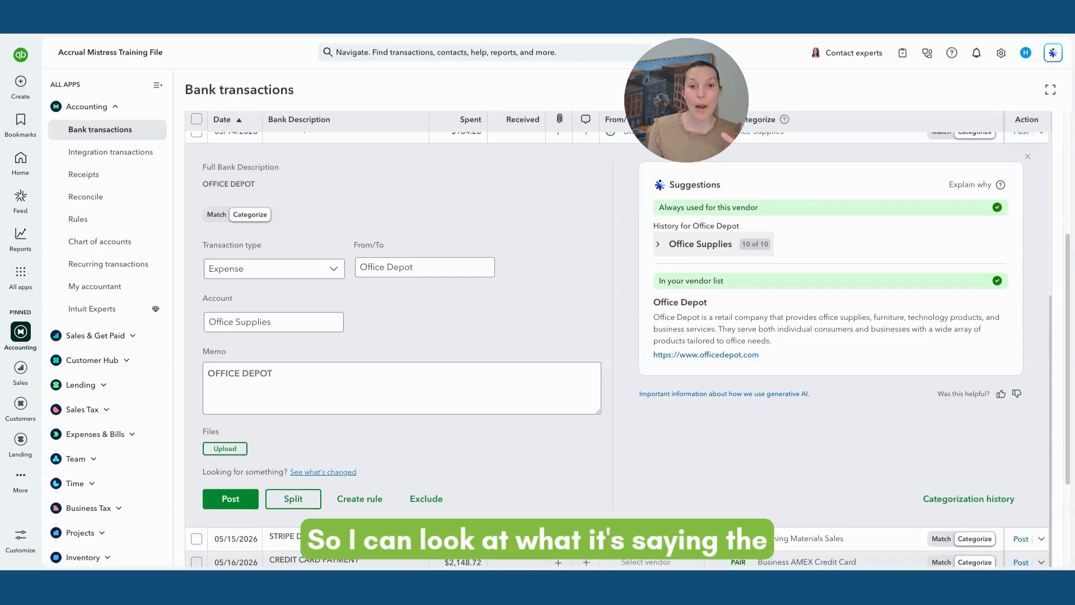
pyautogui.click(700, 244)
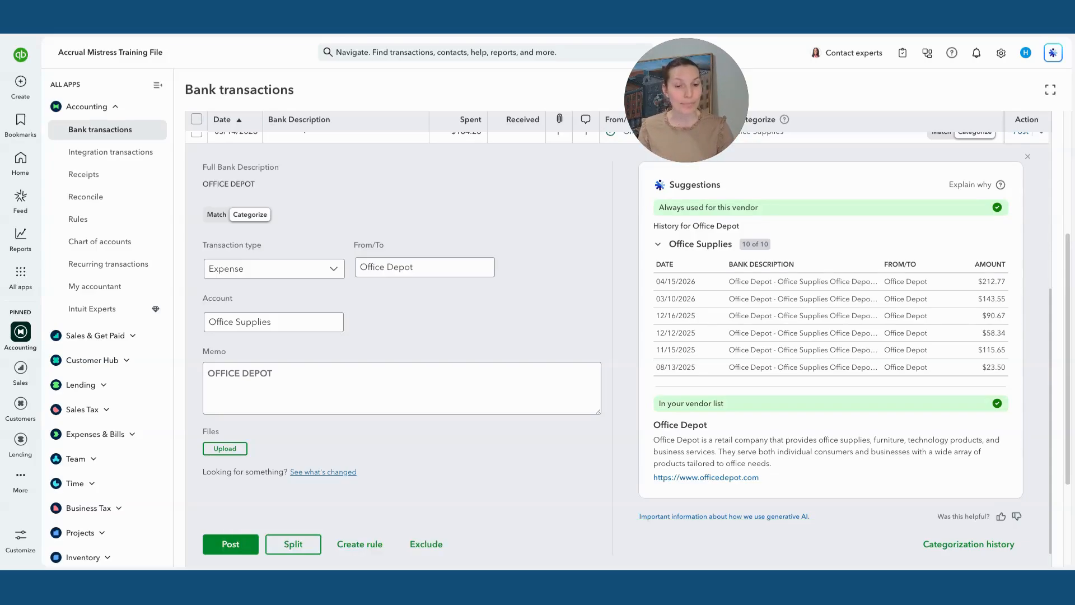
pyautogui.click(1028, 156)
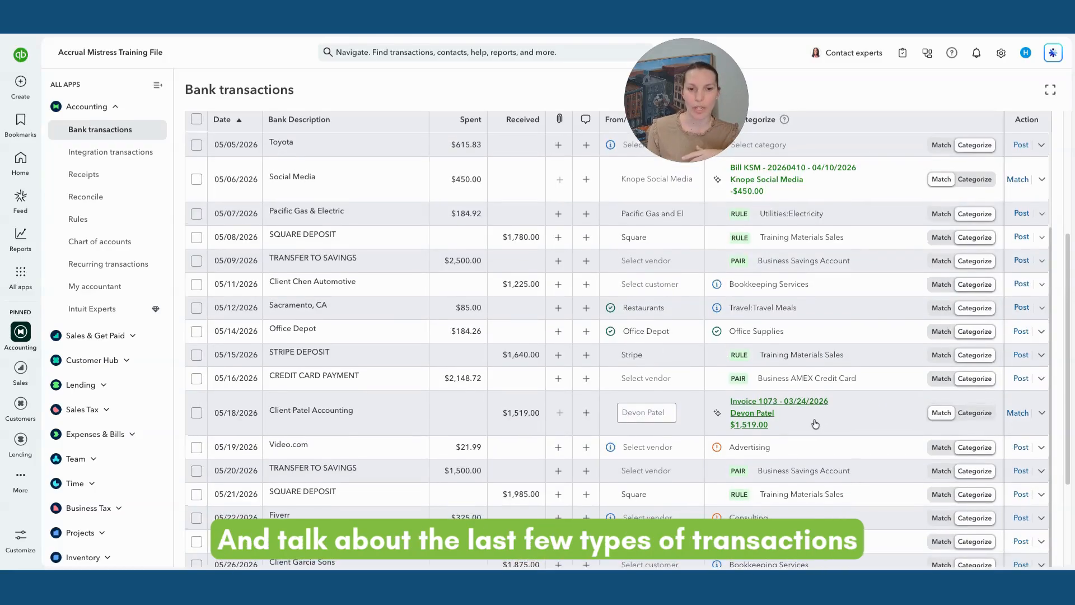
# Match the 05/06/2026 Social Media payment of $450.00 to the suggested Knope Social Media bill.
pyautogui.scroll(1, 815, 420)
pyautogui.scroll(3, 815, 420)
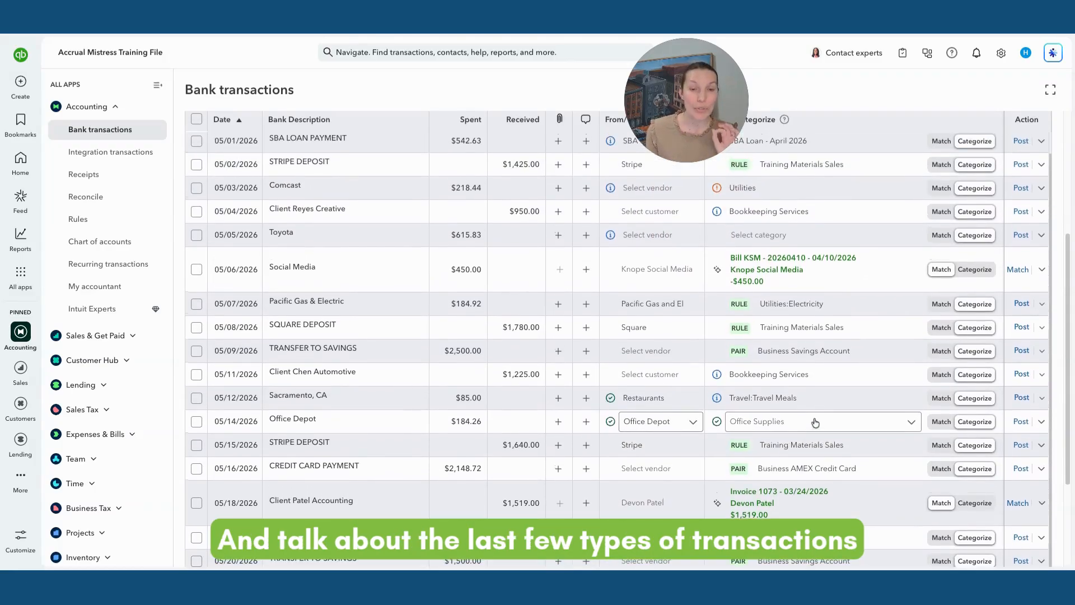
pyautogui.scroll(1, 818, 420)
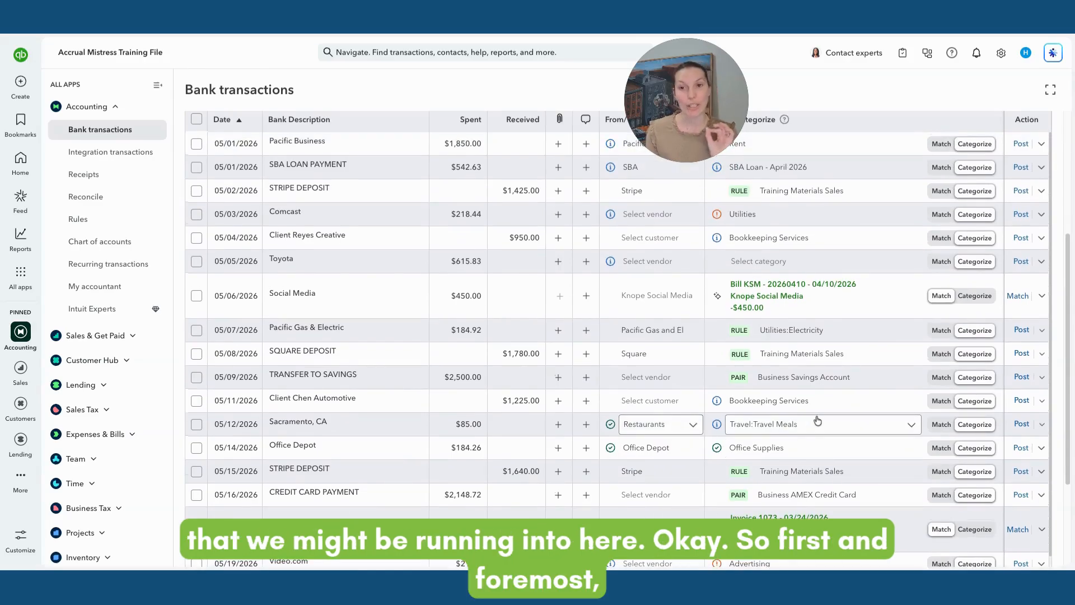
pyautogui.scroll(2, 818, 420)
pyautogui.scroll(3, 618, 409)
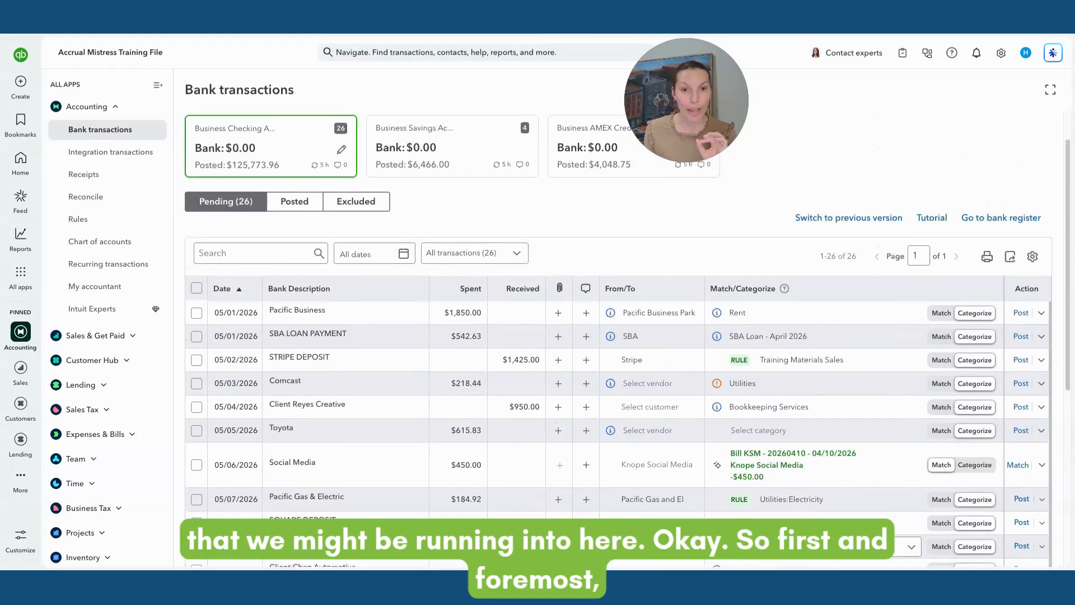
pyautogui.scroll(-1, 619, 409)
pyautogui.scroll(-2, 661, 396)
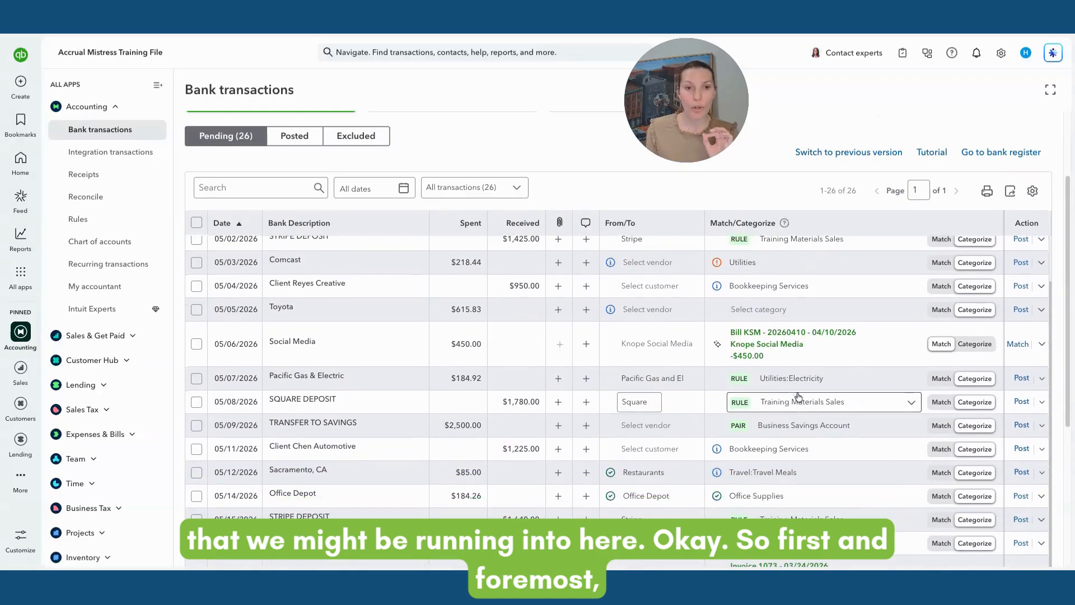
pyautogui.scroll(2, 661, 386)
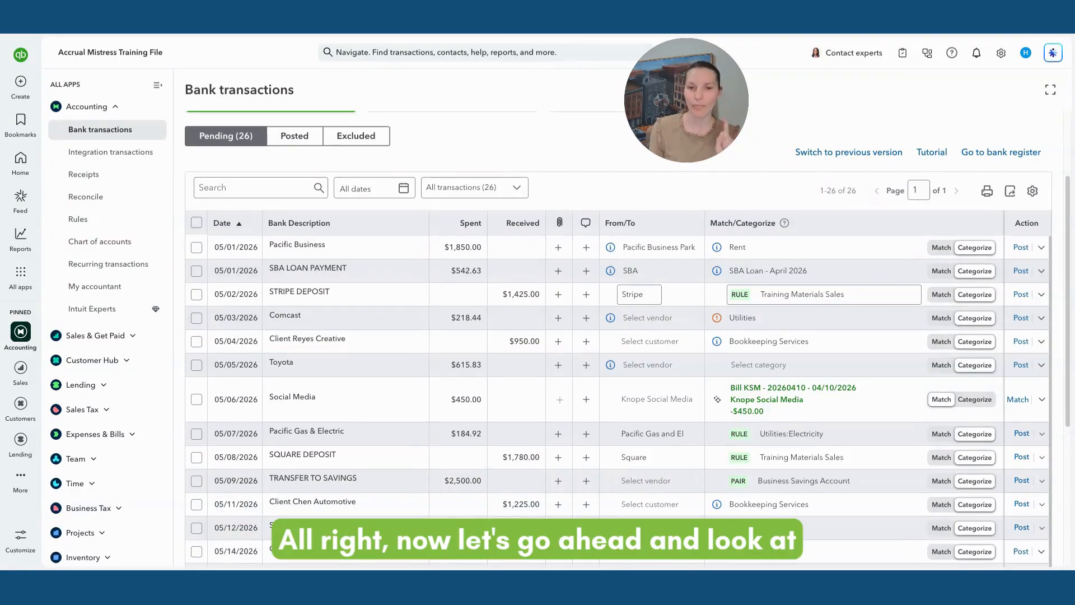
pyautogui.scroll(-3, 686, 322)
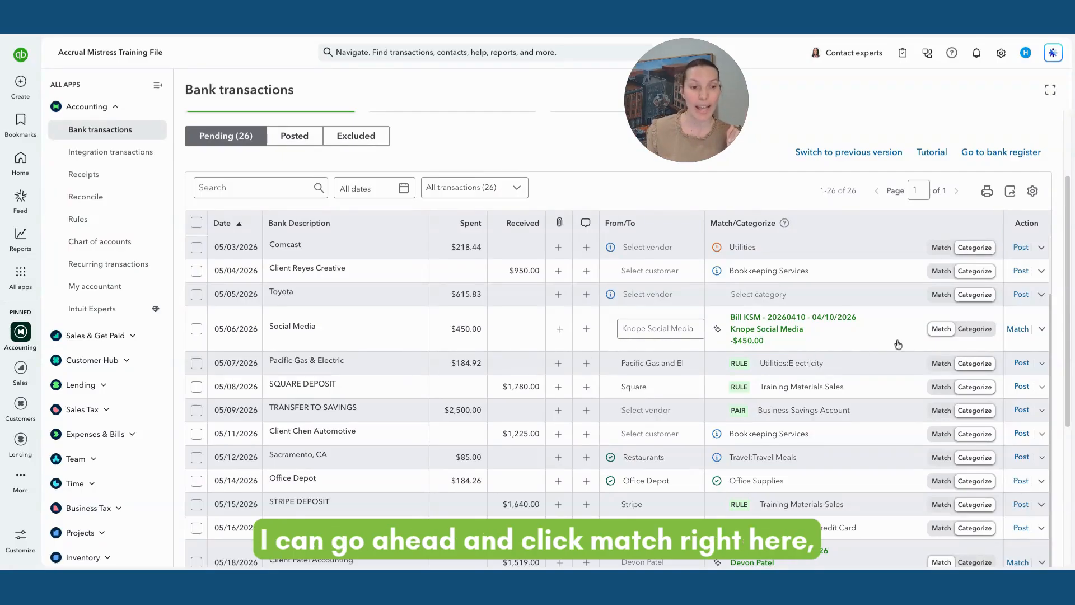
pyautogui.click(1018, 329)
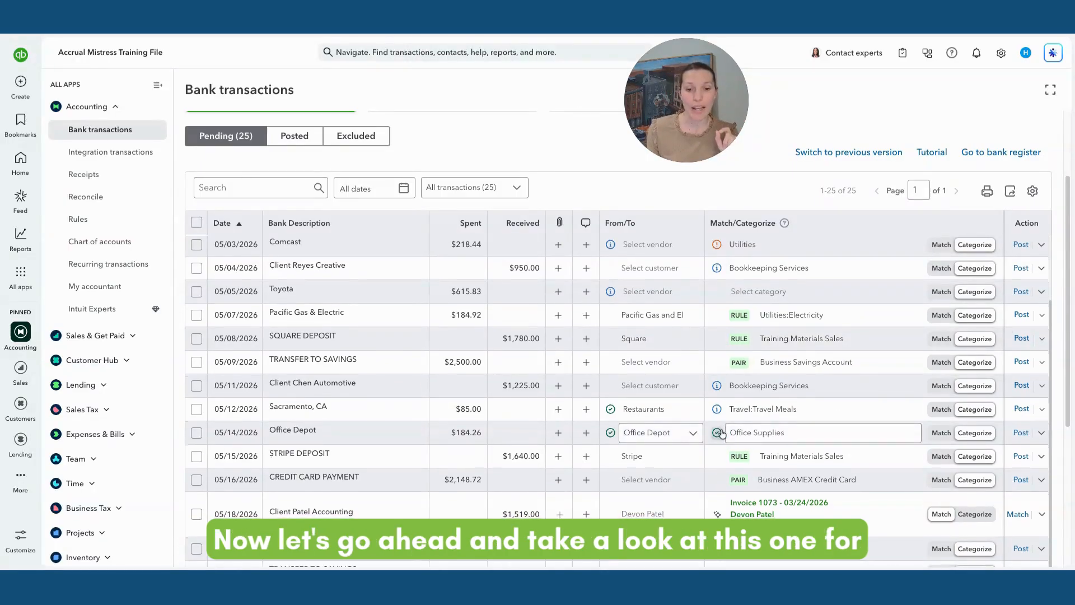
# Find open invoices for the 05/18/2026 Client Patel Accounting deposit and match it to the 03/24/2026 invoice for $1,519.00.
pyautogui.scroll(-1, 720, 448)
pyautogui.scroll(-3, 715, 464)
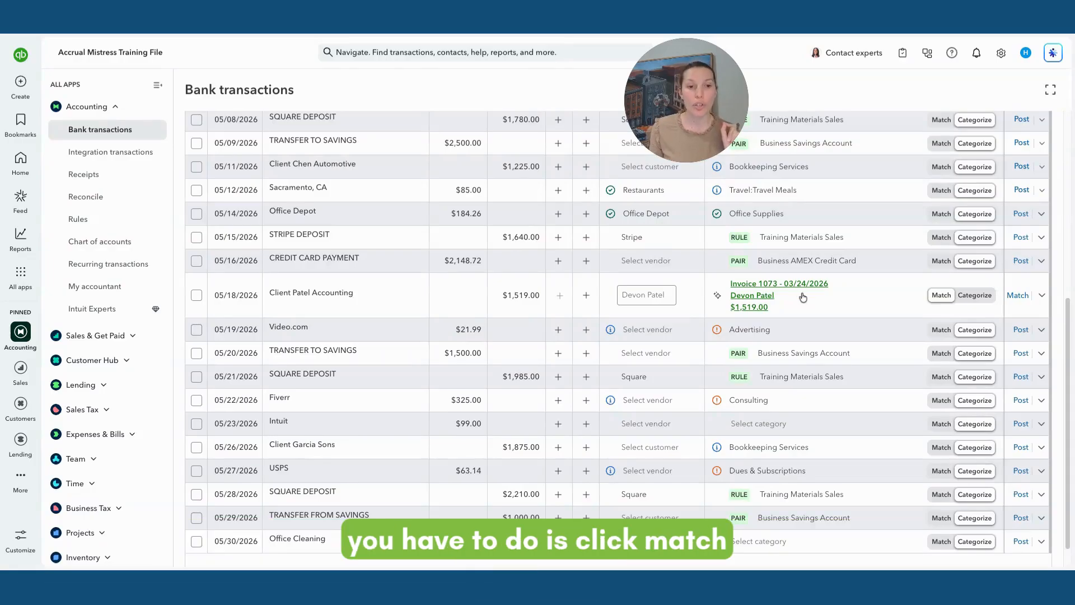
pyautogui.click(943, 295)
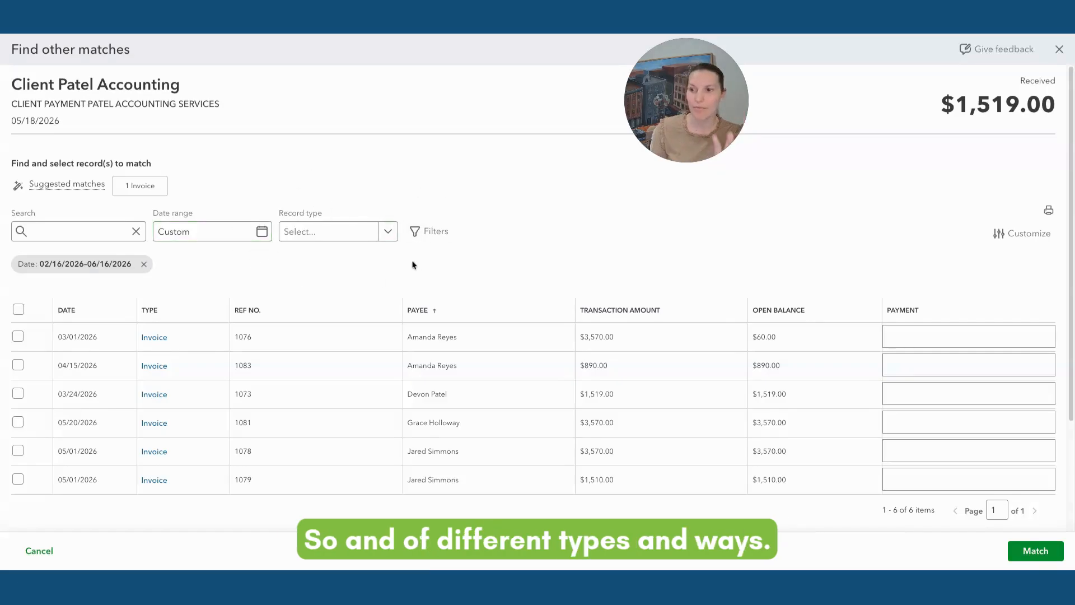
pyautogui.click(392, 240)
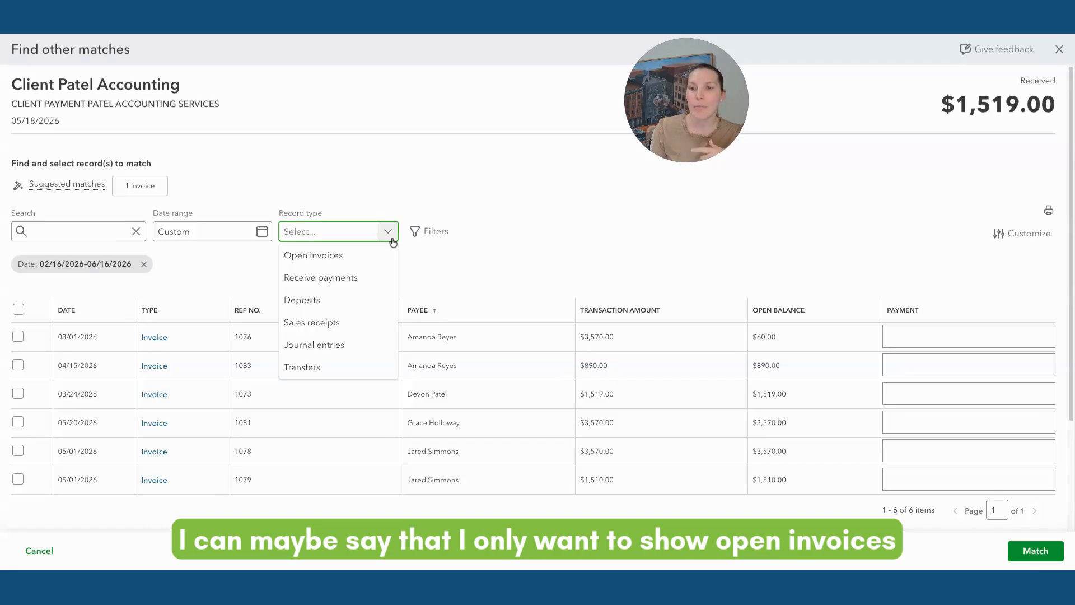
pyautogui.click(361, 260)
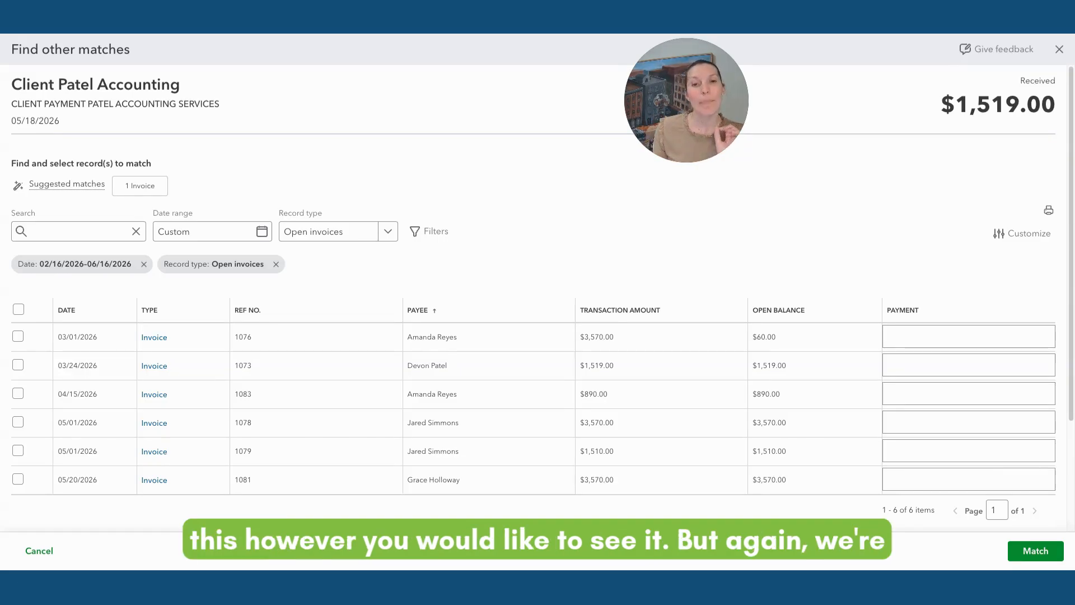
pyautogui.click(17, 370)
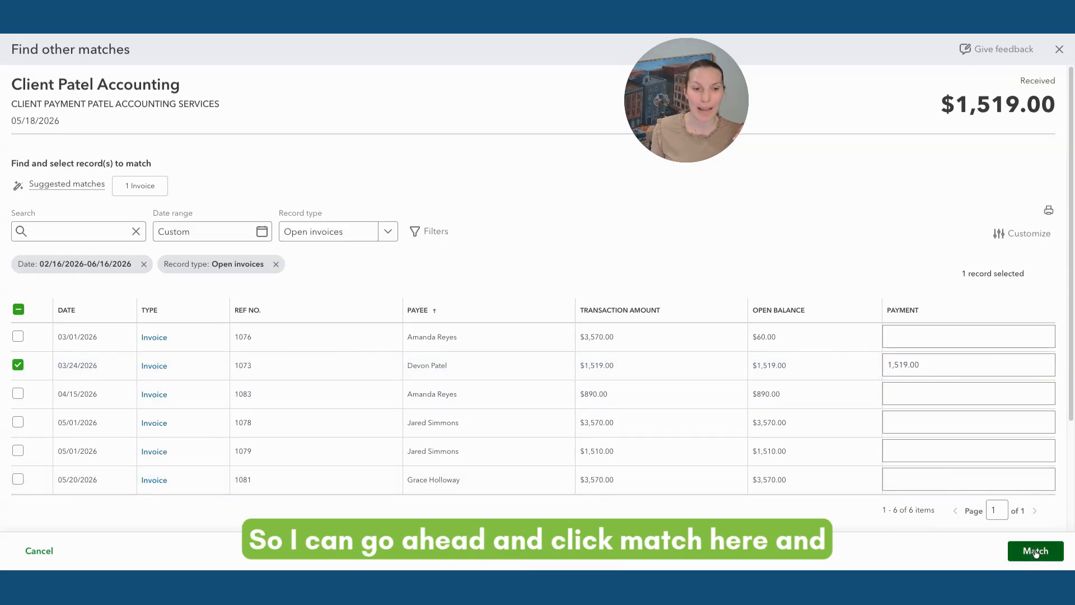
pyautogui.click(1035, 554)
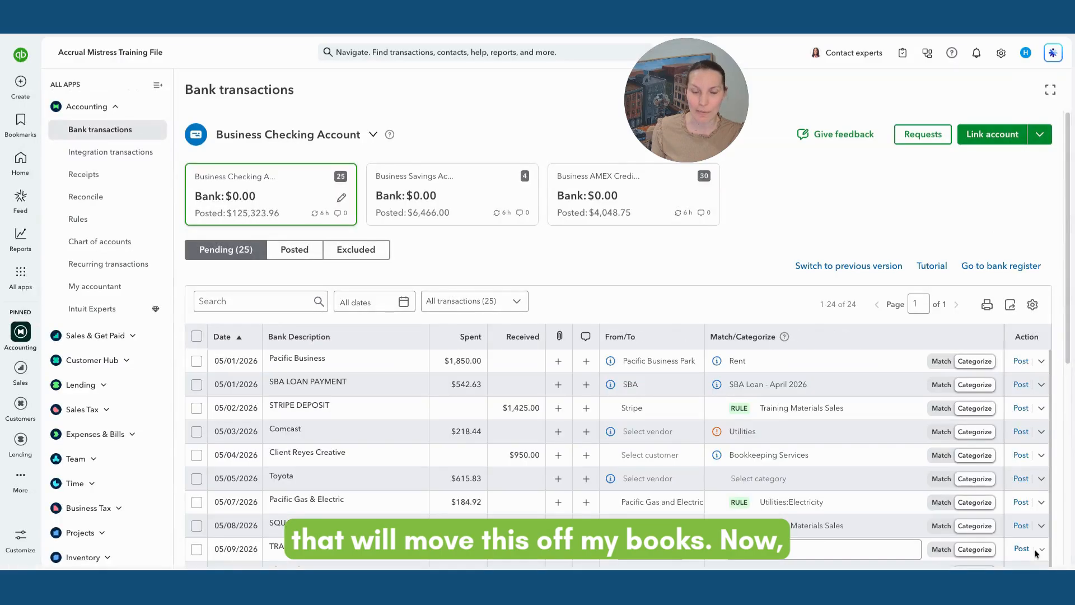
# Match the 05/04/2026 Client Reyes Creative deposit to the two invoices with open balances of $60.00 and $890.00.
pyautogui.scroll(-1, 880, 514)
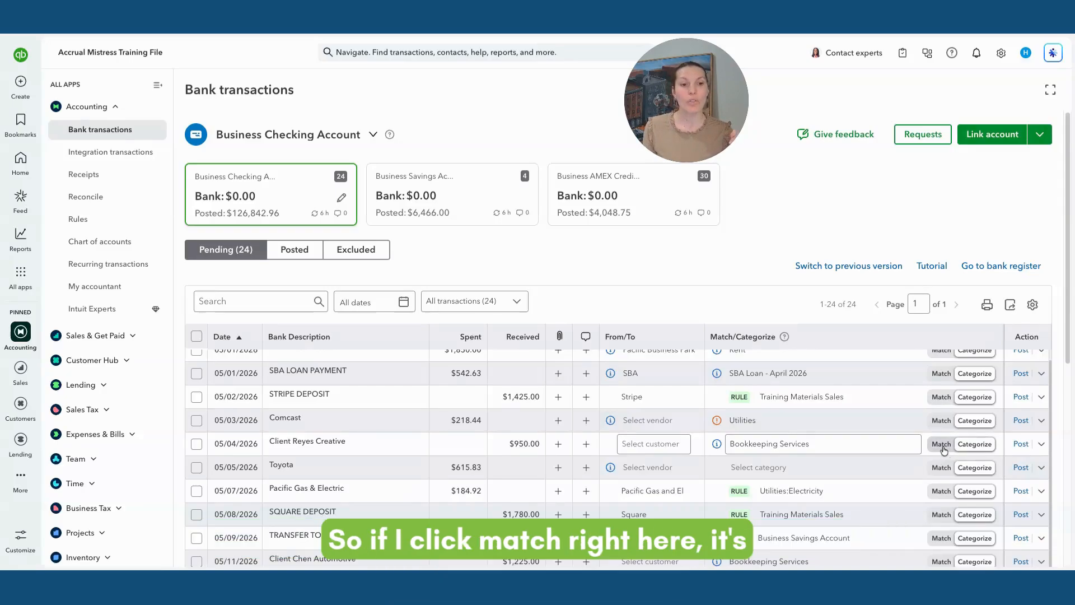
pyautogui.click(942, 444)
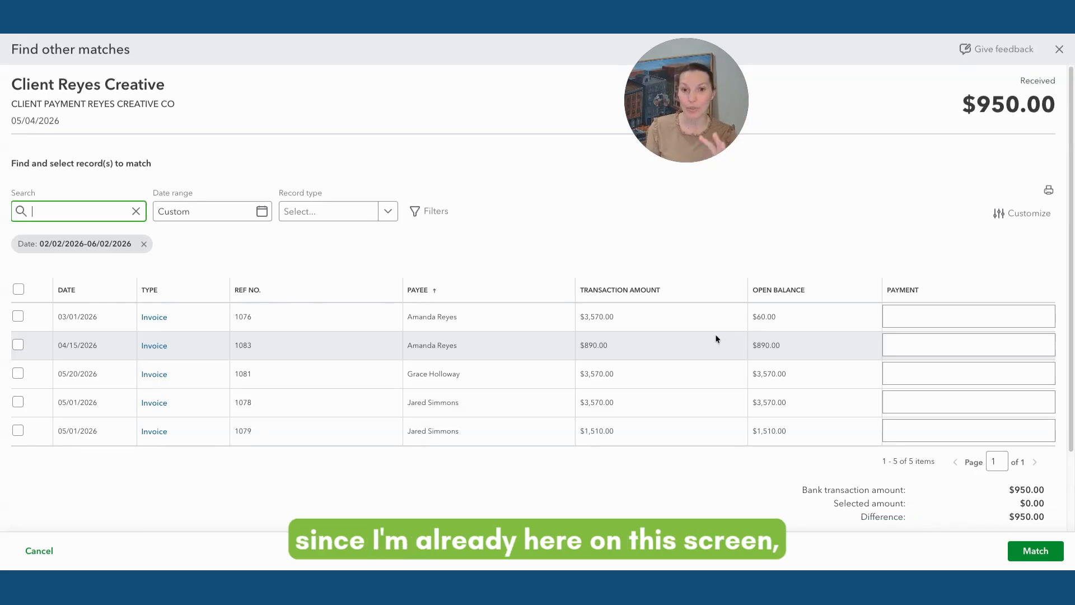
pyautogui.click(16, 317)
pyautogui.click(18, 345)
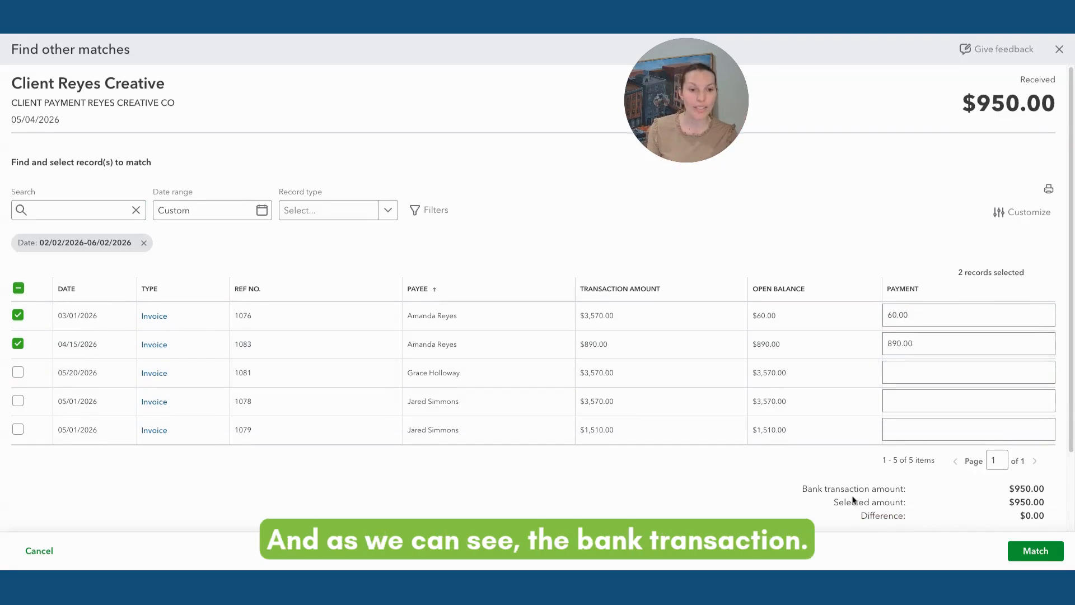
pyautogui.scroll(-3, 815, 453)
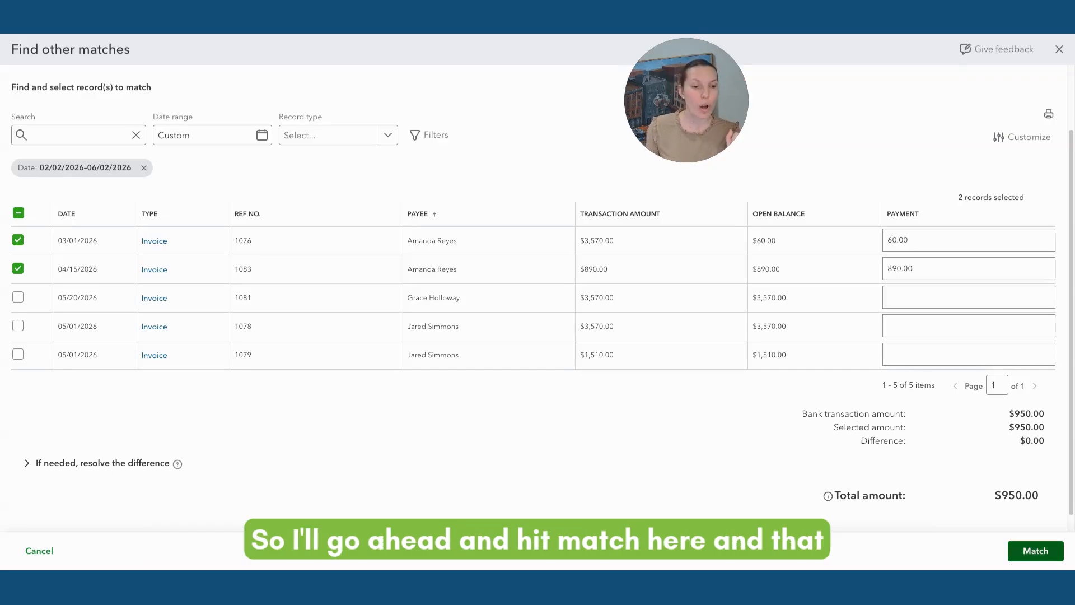
pyautogui.click(1013, 557)
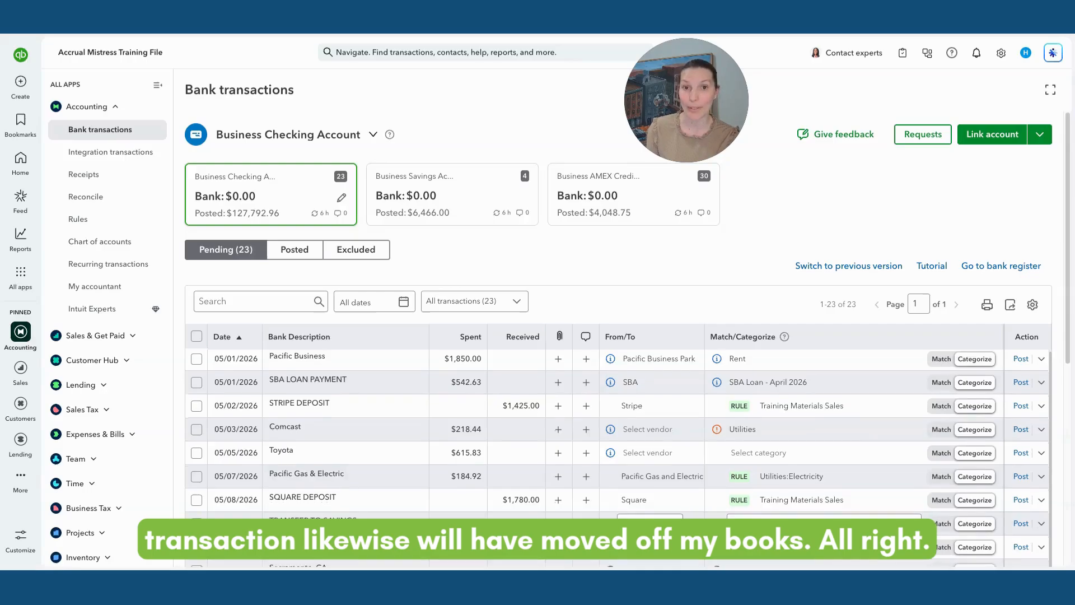
# Post the paired 05/09/2026 TRANSFER FROM CHECKING of $2,500.00 from the Business Savings Account's pending transactions.
pyautogui.scroll(-3, 616, 348)
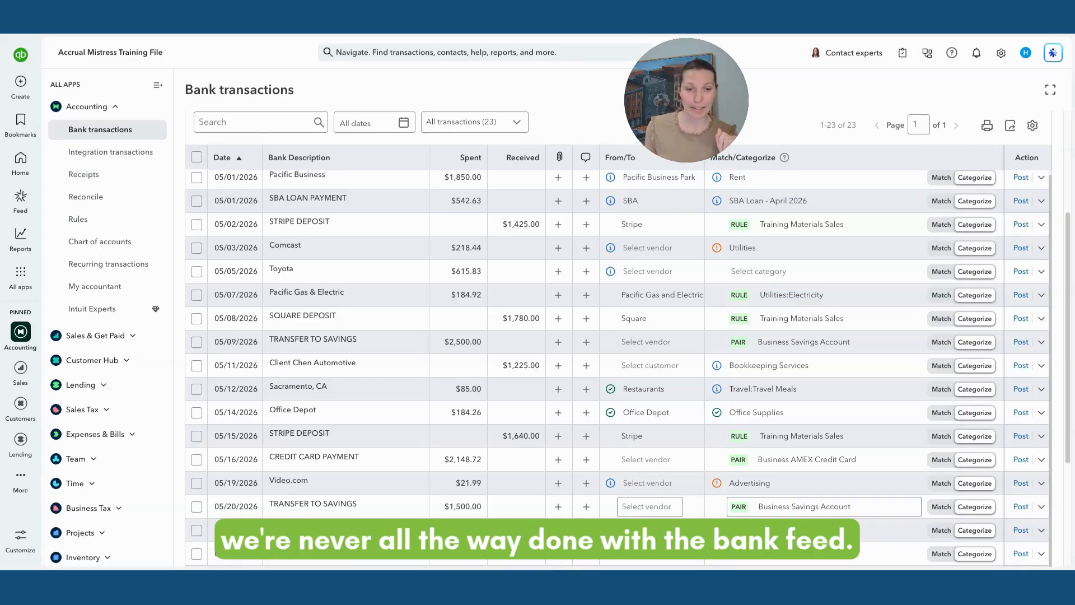
pyautogui.scroll(1, 687, 477)
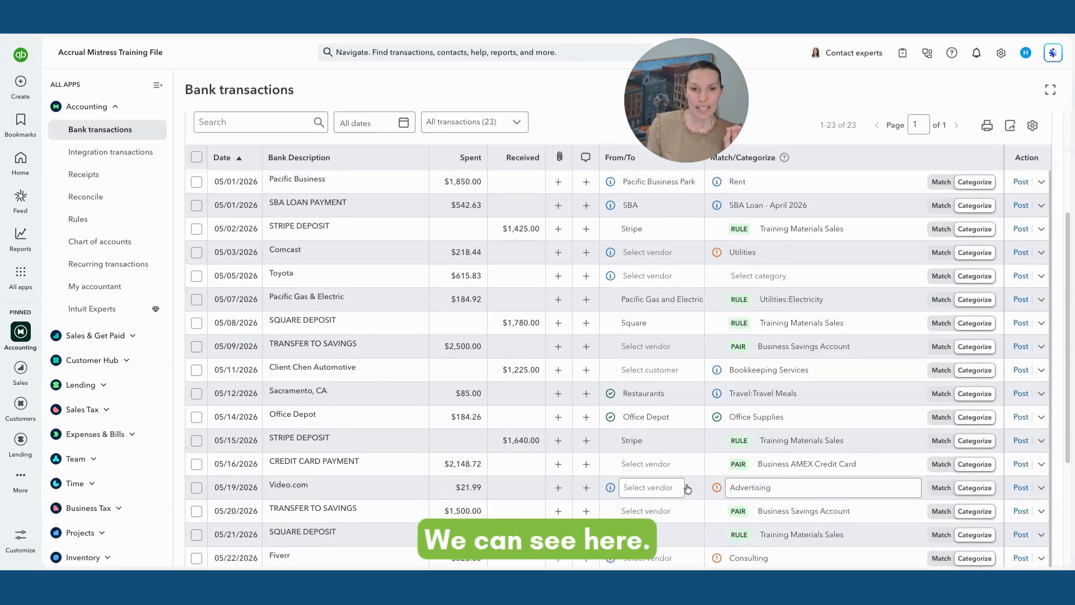
pyautogui.scroll(1, 672, 392)
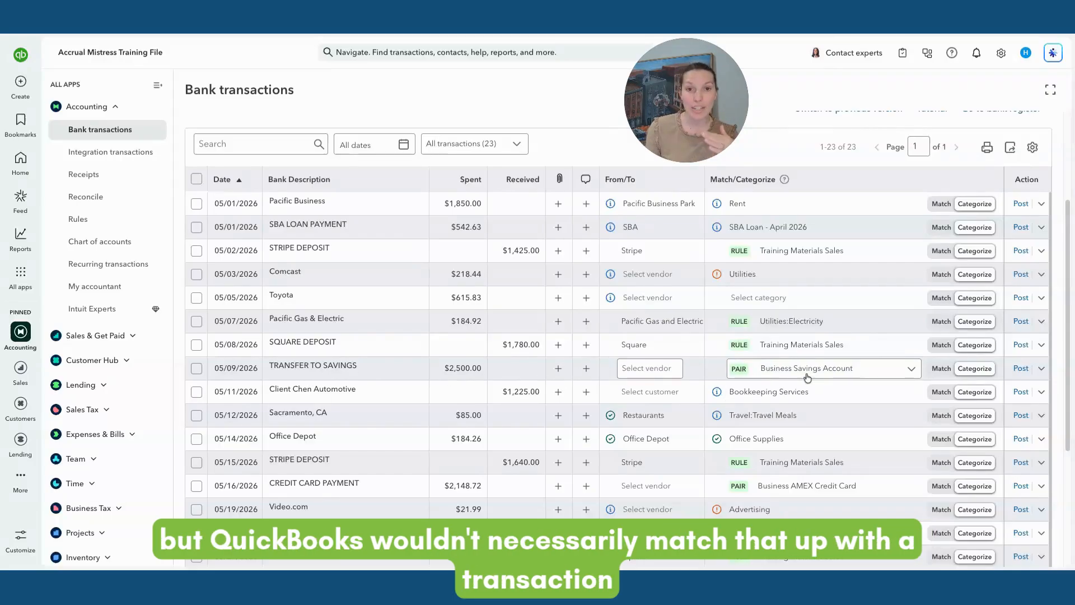
pyautogui.scroll(3, 807, 377)
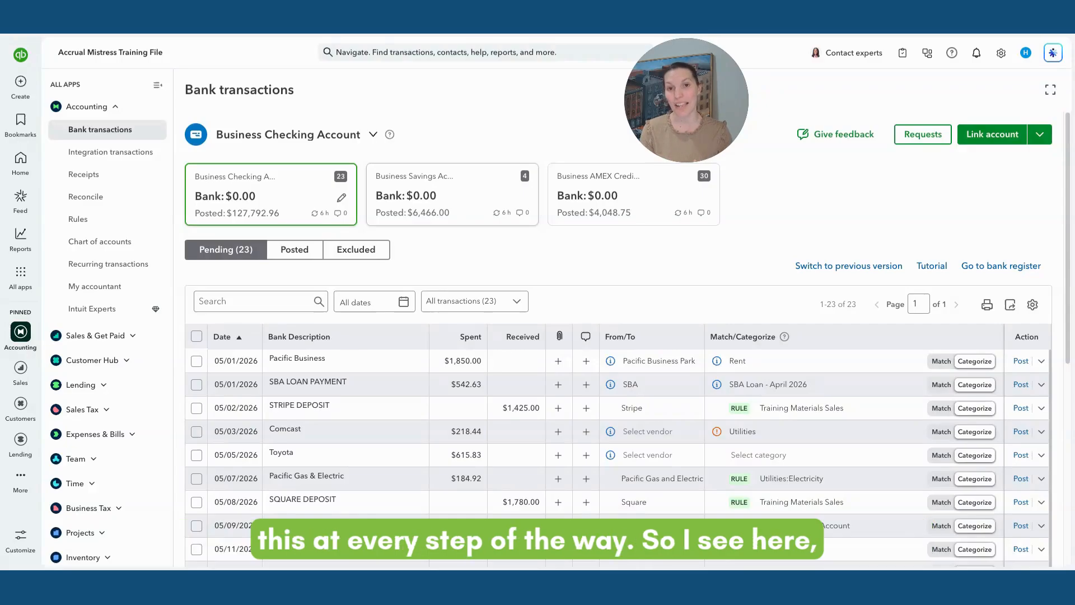
pyautogui.scroll(-1, 326, 472)
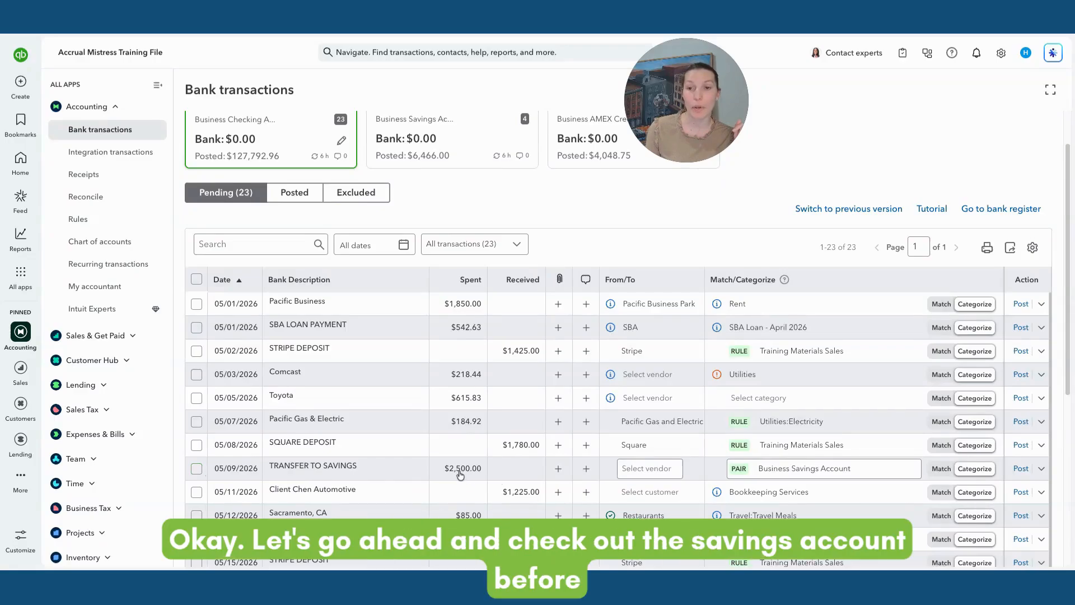
pyautogui.scroll(1, 457, 471)
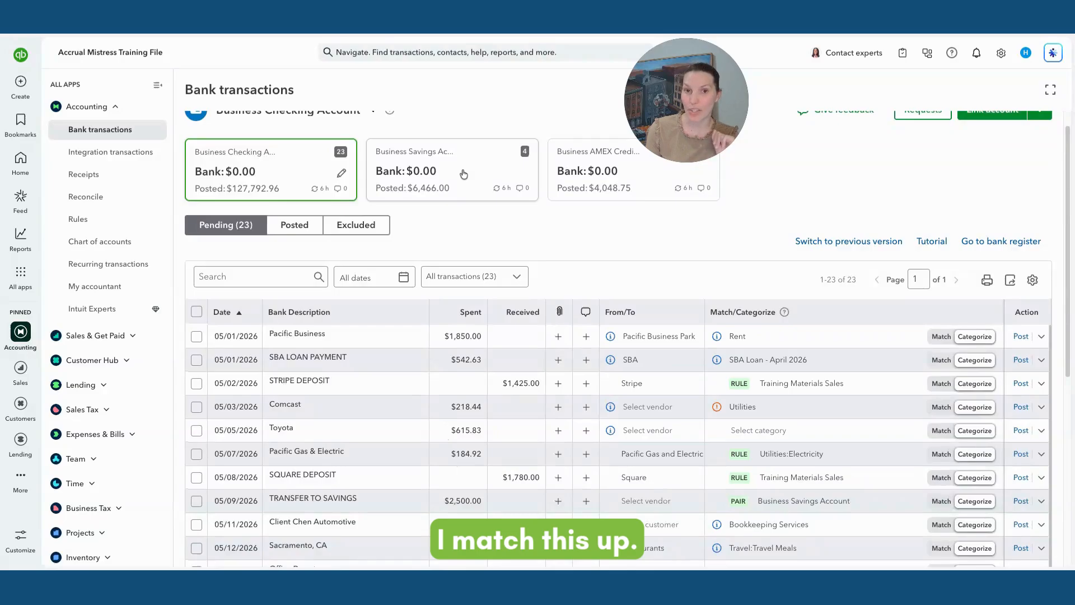
pyautogui.click(459, 178)
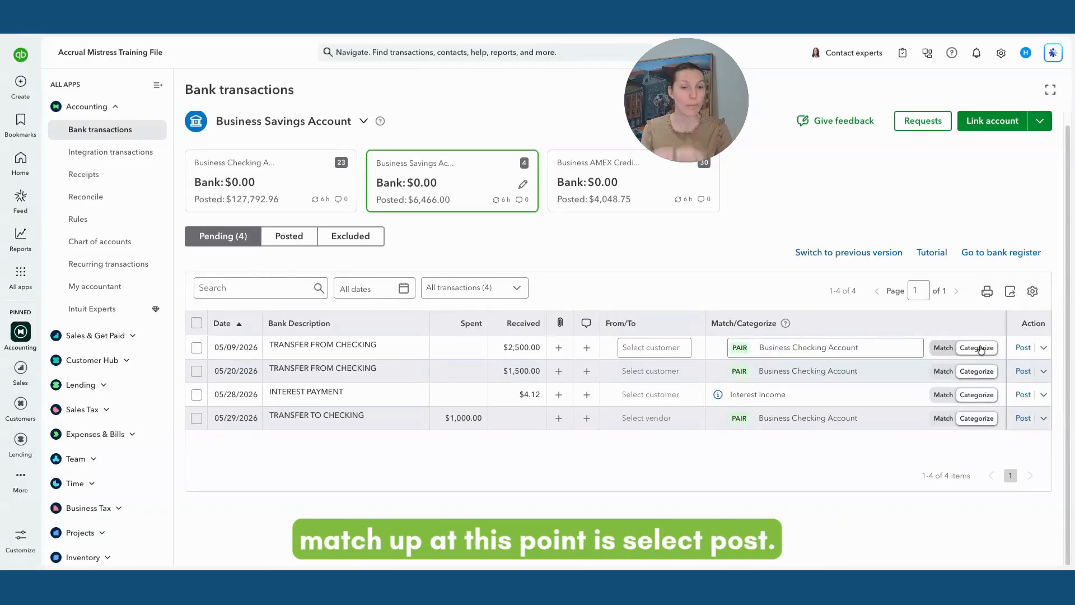
pyautogui.click(1024, 347)
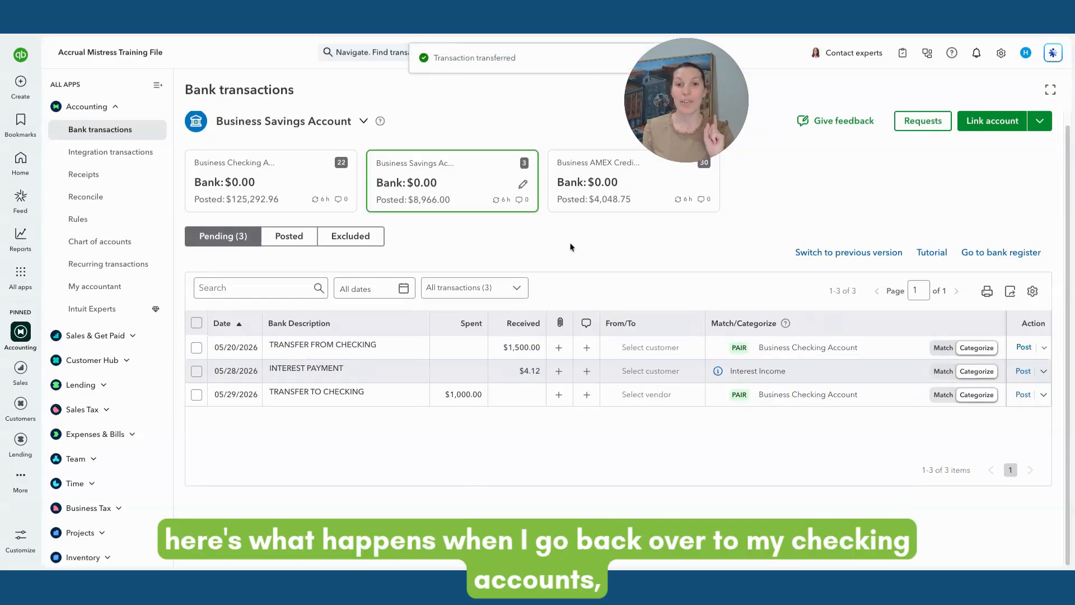
# Return to the Business Checking Account's pending transactions and examine its bank register for the 05/09/2026 transfer.
pyautogui.click(284, 173)
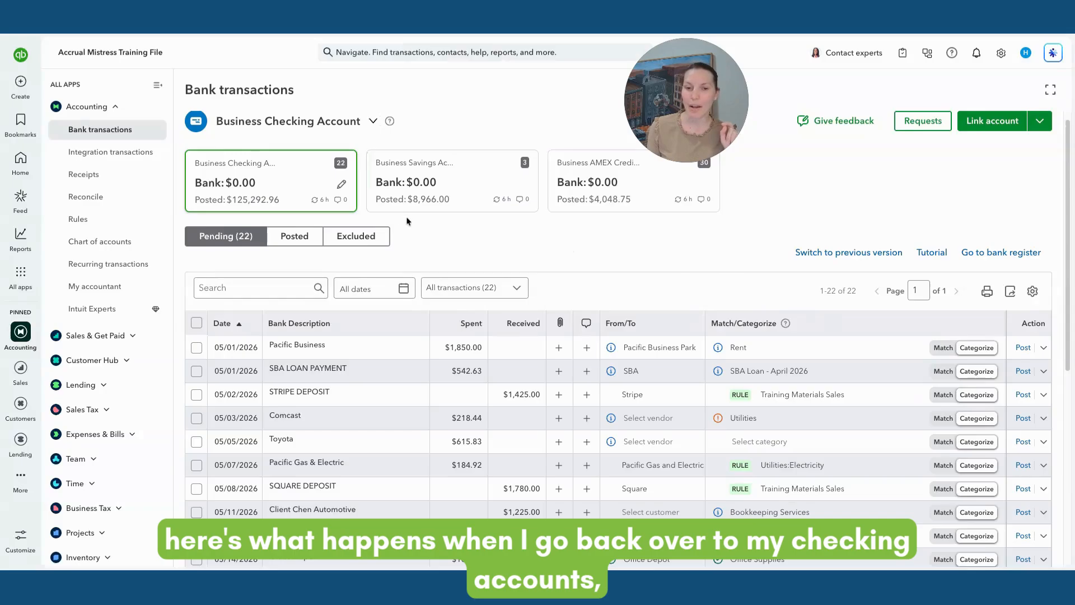
pyautogui.scroll(-1, 407, 223)
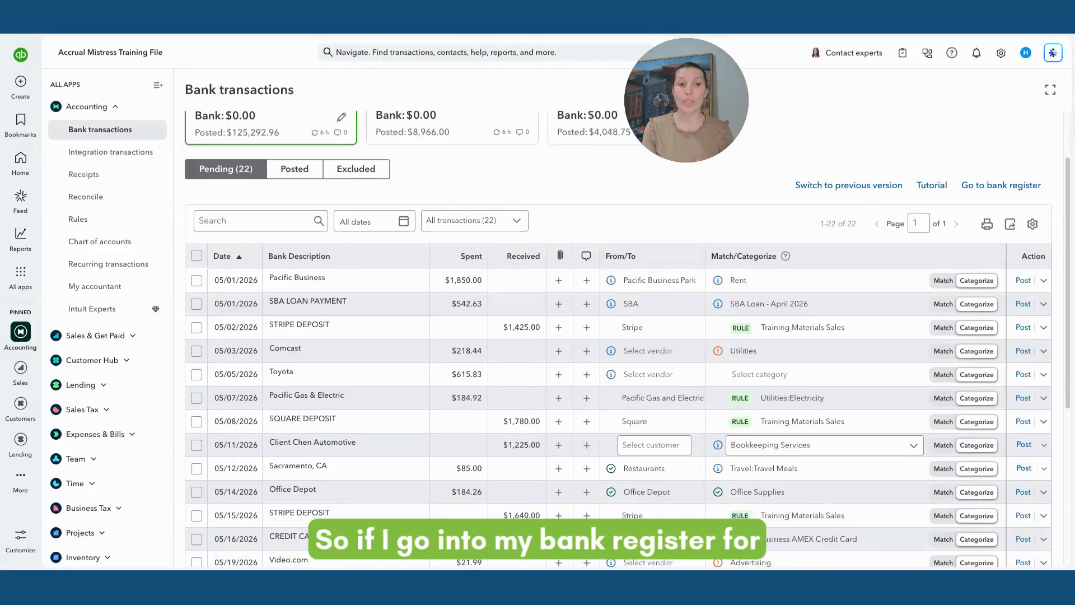
pyautogui.scroll(2, 972, 272)
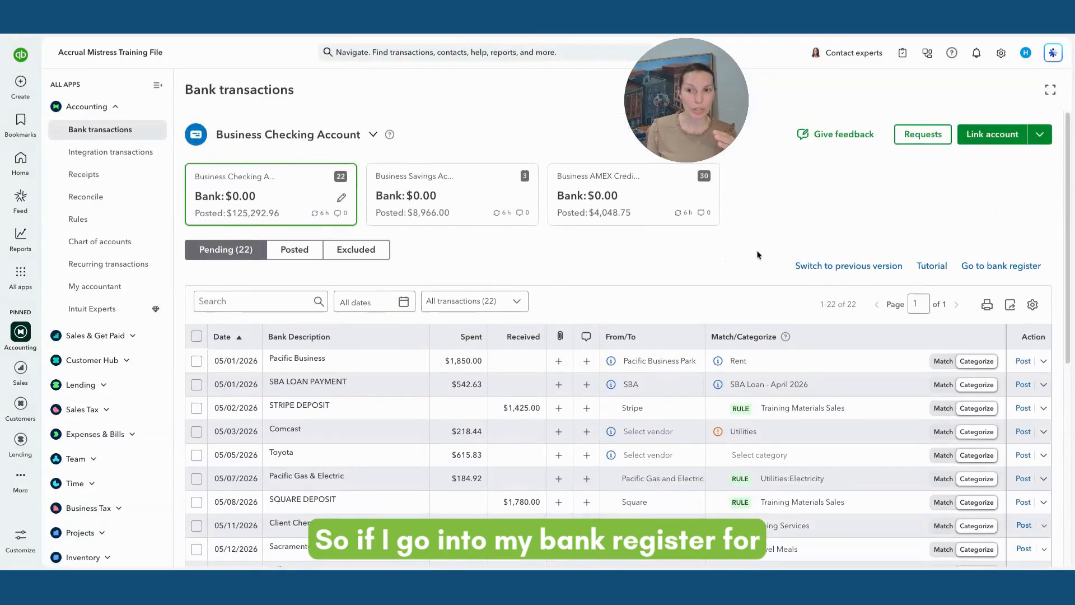
pyautogui.click(1002, 267)
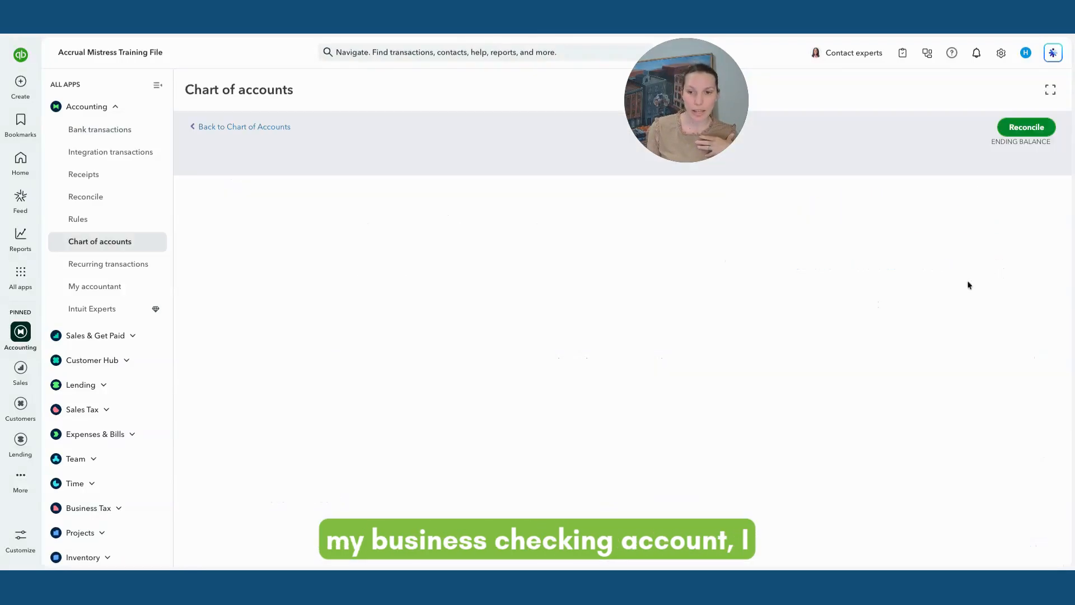
pyautogui.scroll(-2, 745, 302)
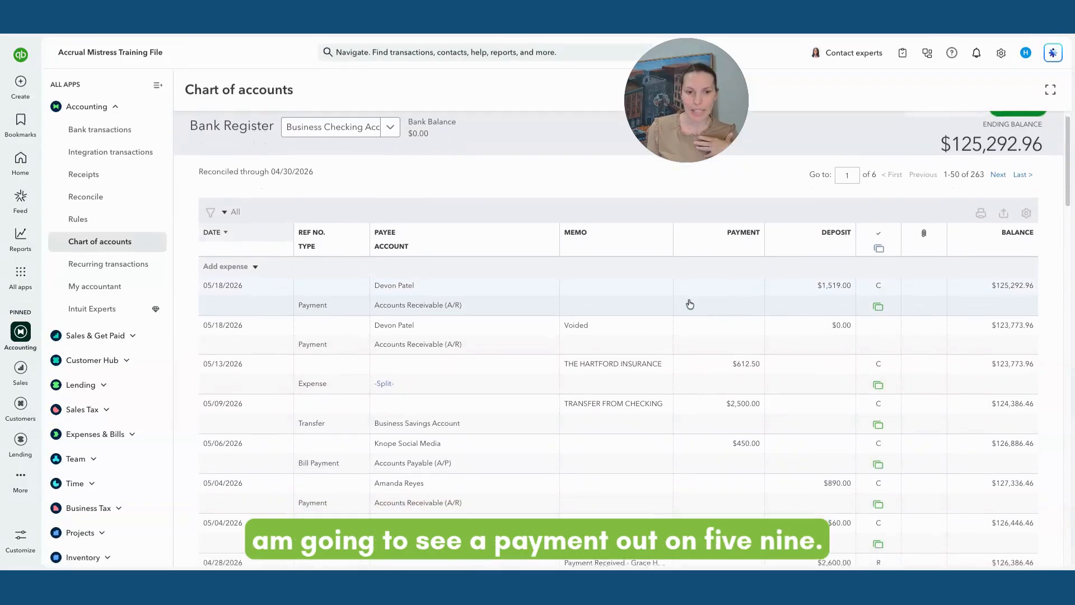
pyautogui.scroll(-4, 678, 300)
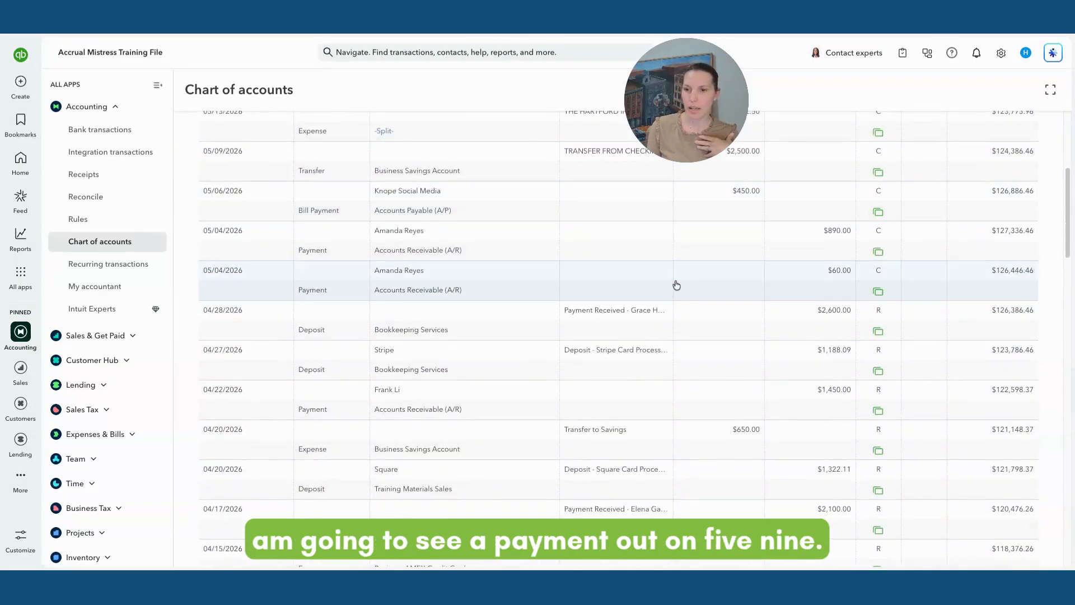
# Switch the bank register from the checking account to the Business Savings Account and check the 05/09/2026 transfer from checking there.
pyautogui.scroll(2, 617, 301)
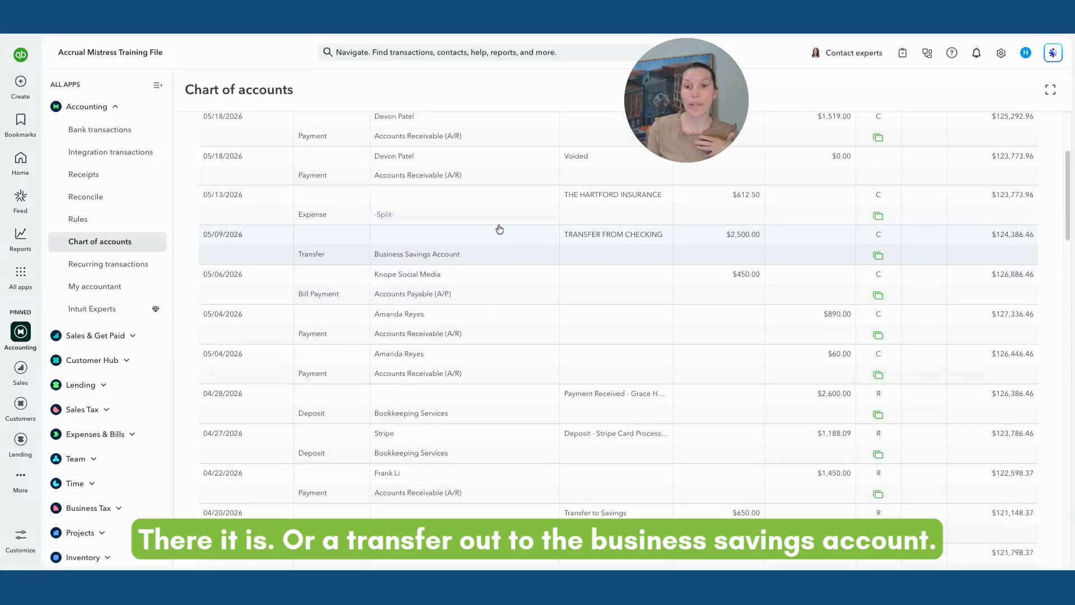
pyautogui.scroll(2, 615, 256)
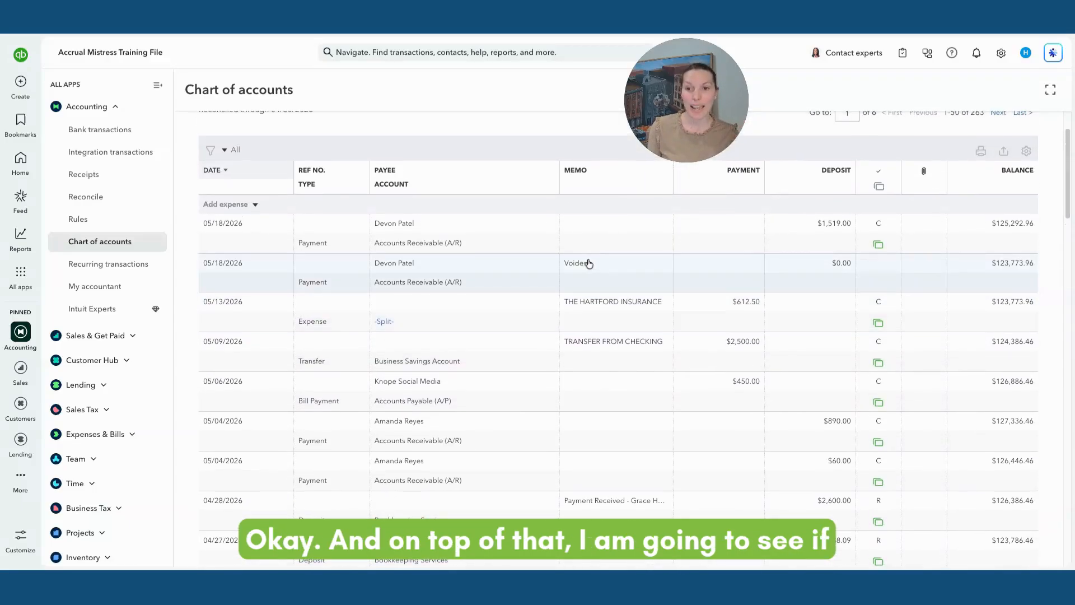
pyautogui.scroll(2, 561, 249)
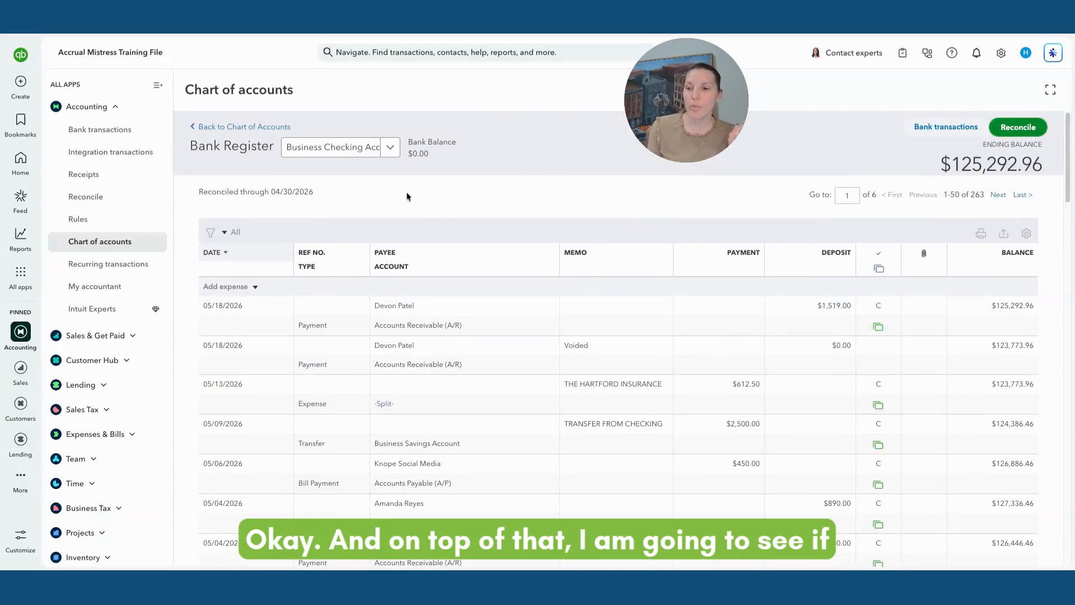
pyautogui.click(380, 159)
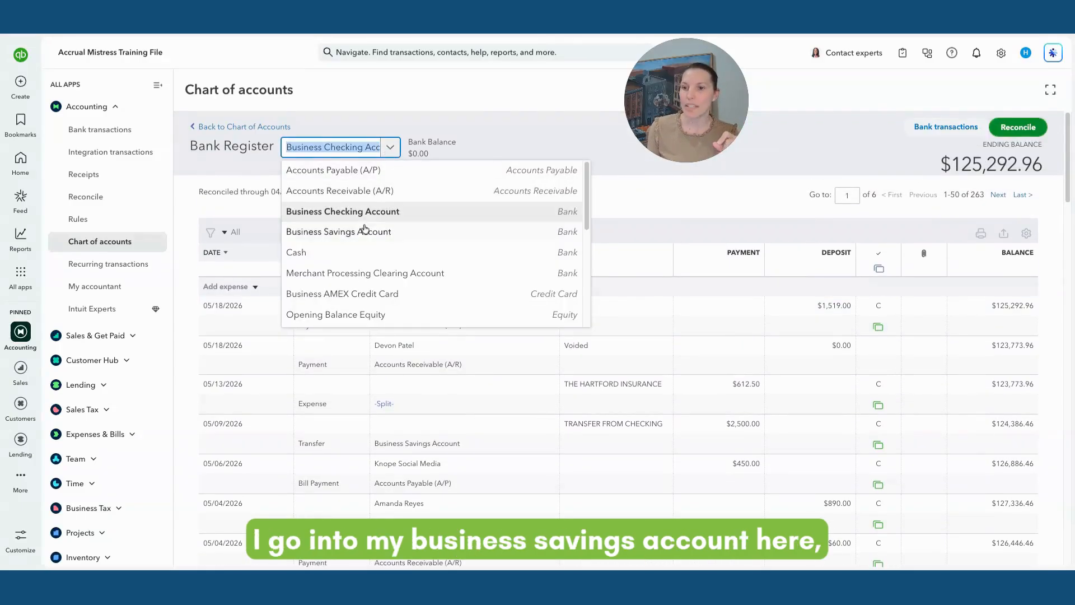
pyautogui.click(330, 230)
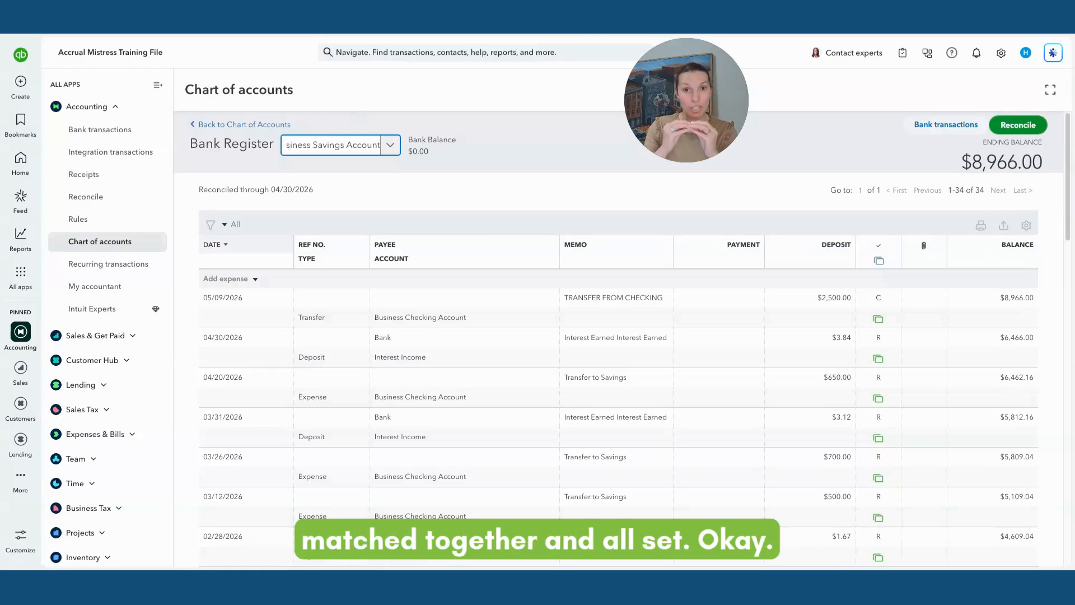
# Return to the Business Checking Account's pending transactions and examine the 05/01/2026 Pacific Business expense's details and file attachment option, then collapse it.
pyautogui.click(943, 126)
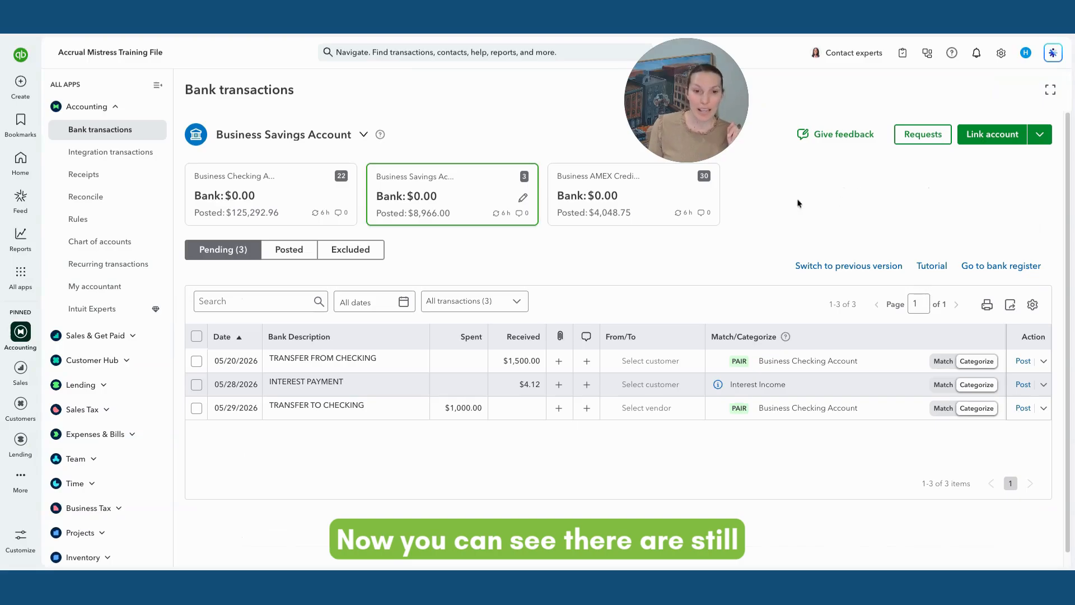
pyautogui.click(243, 201)
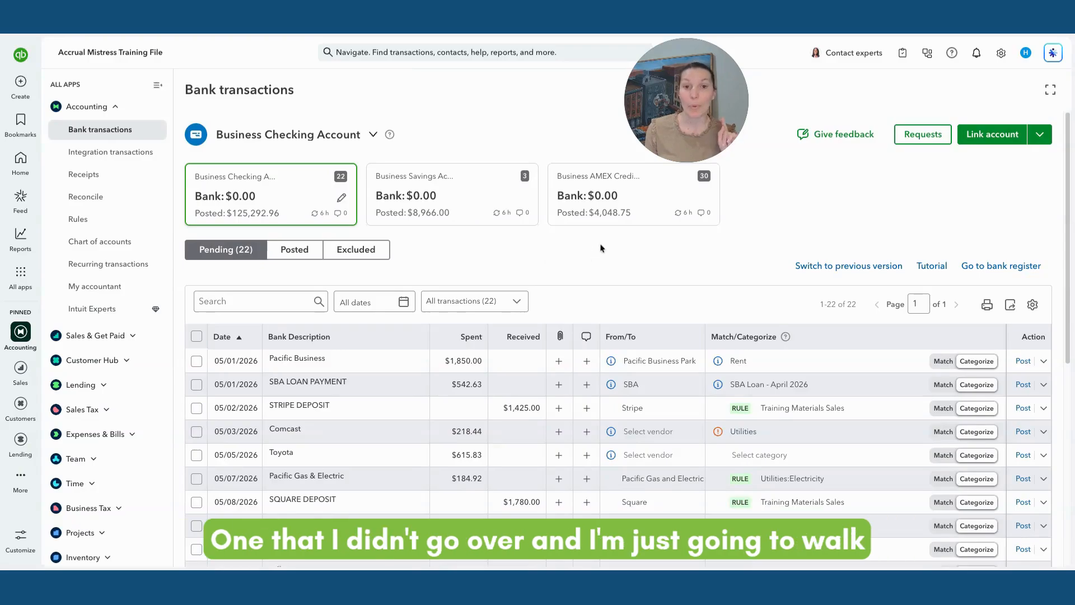
pyautogui.scroll(-1, 602, 246)
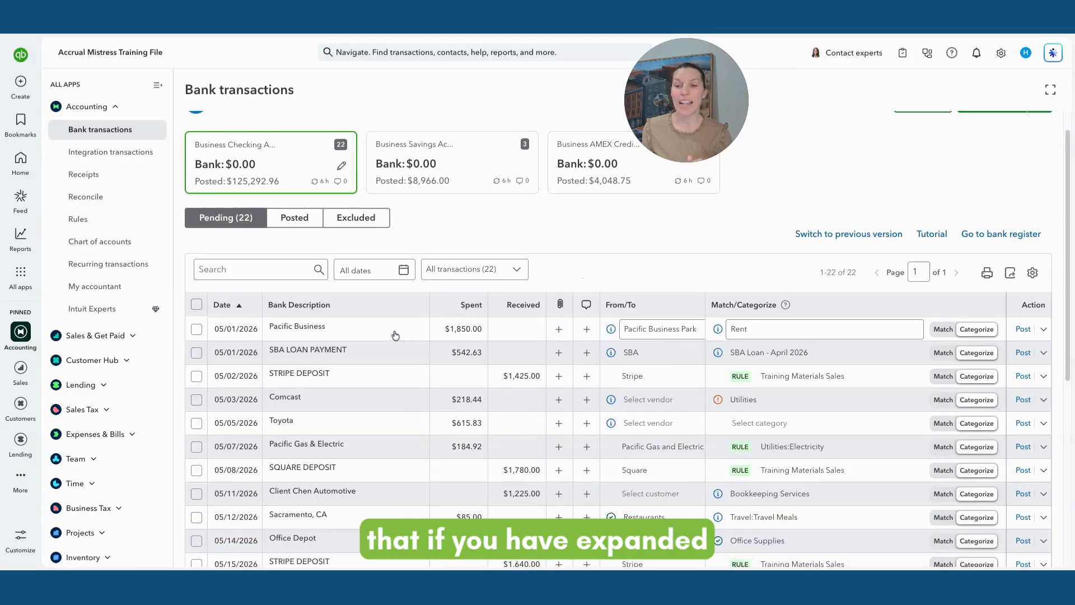
pyautogui.click(395, 335)
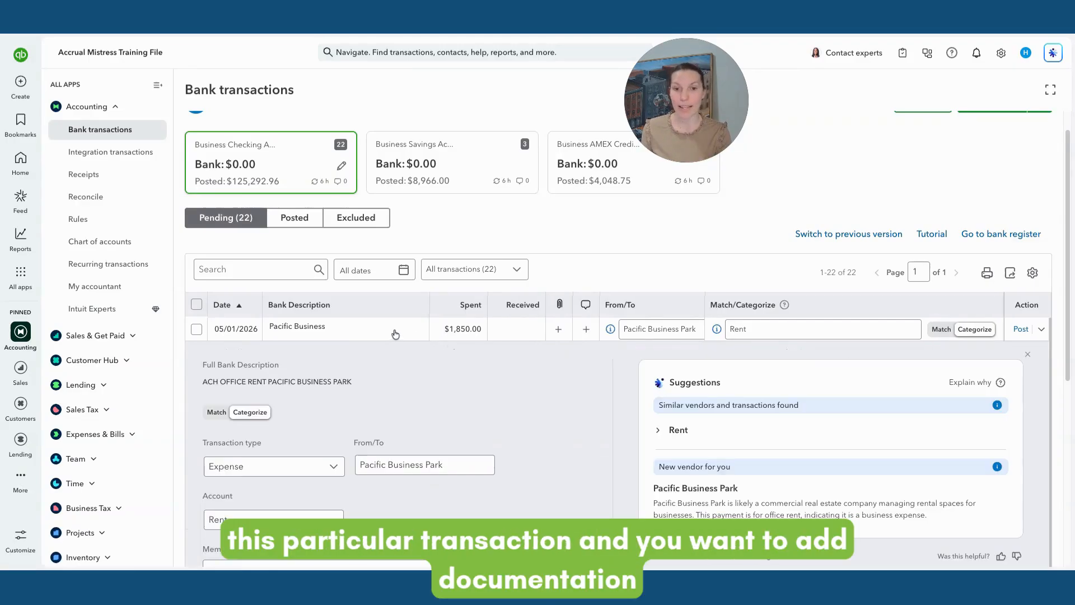
pyautogui.scroll(-3, 428, 348)
pyautogui.scroll(1, 427, 348)
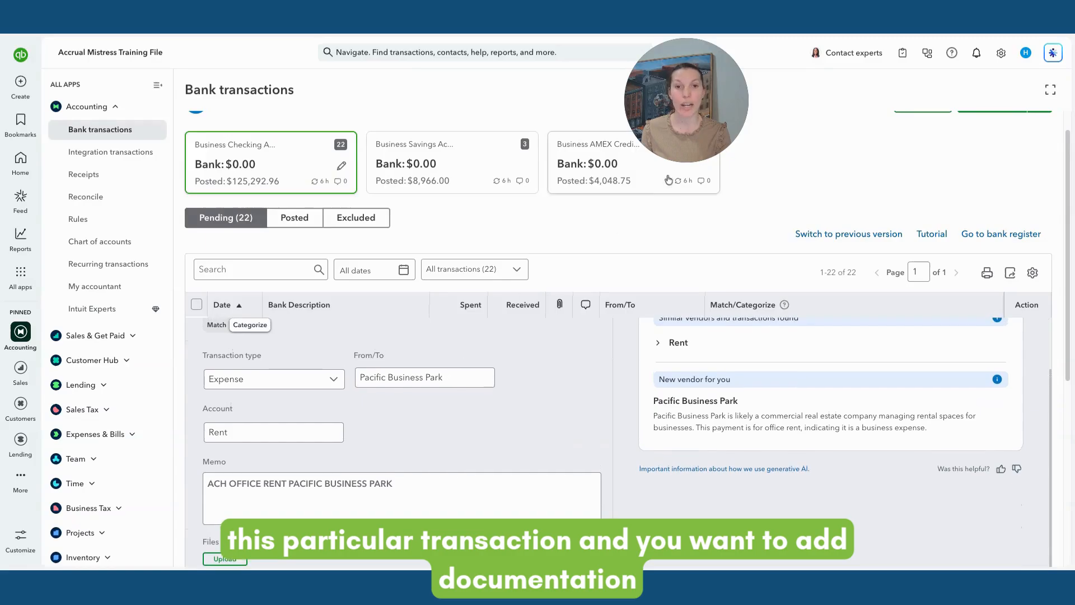
pyautogui.scroll(-1, 661, 226)
pyautogui.scroll(-1, 663, 216)
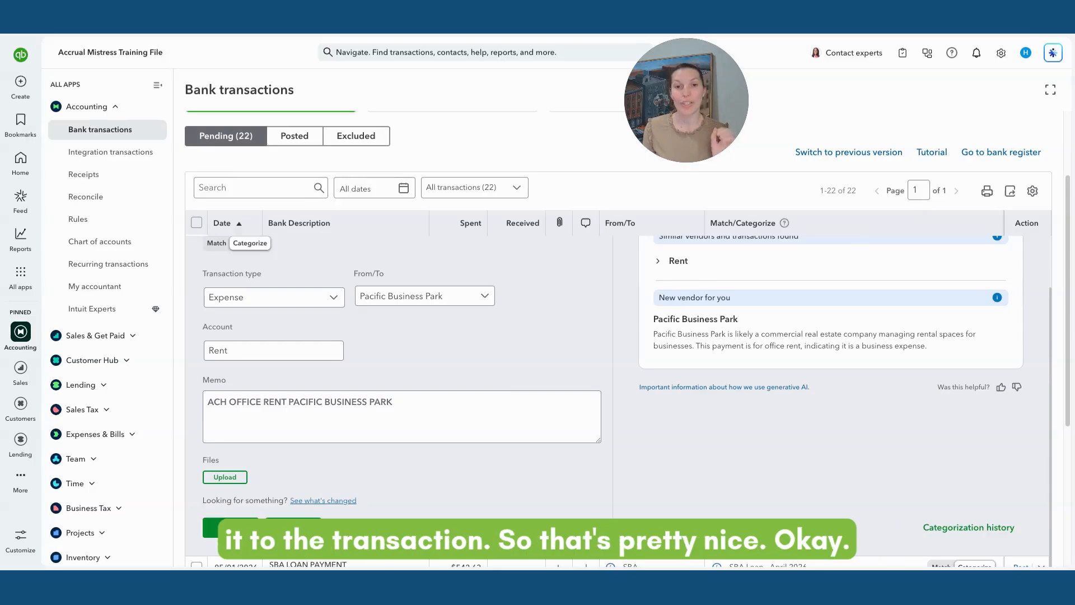
pyautogui.scroll(1, 593, 335)
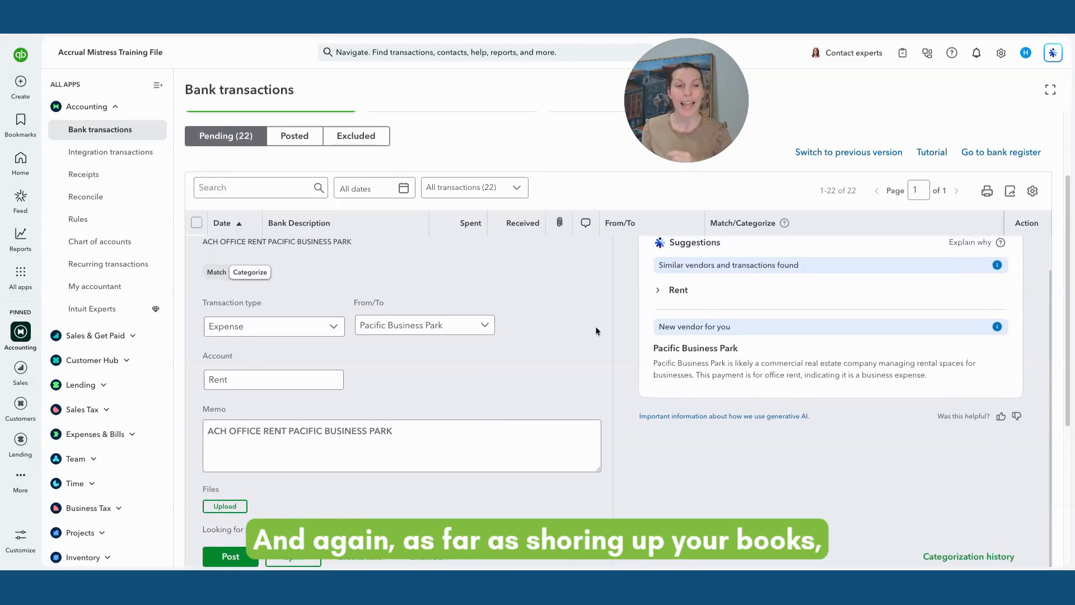
pyautogui.scroll(3, 593, 335)
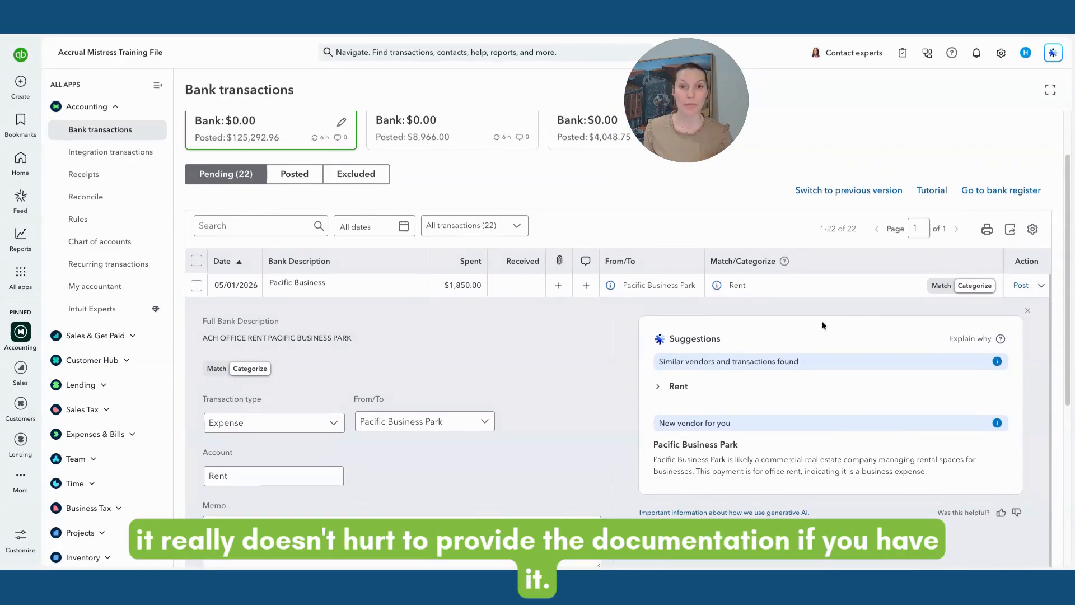
pyautogui.click(1028, 312)
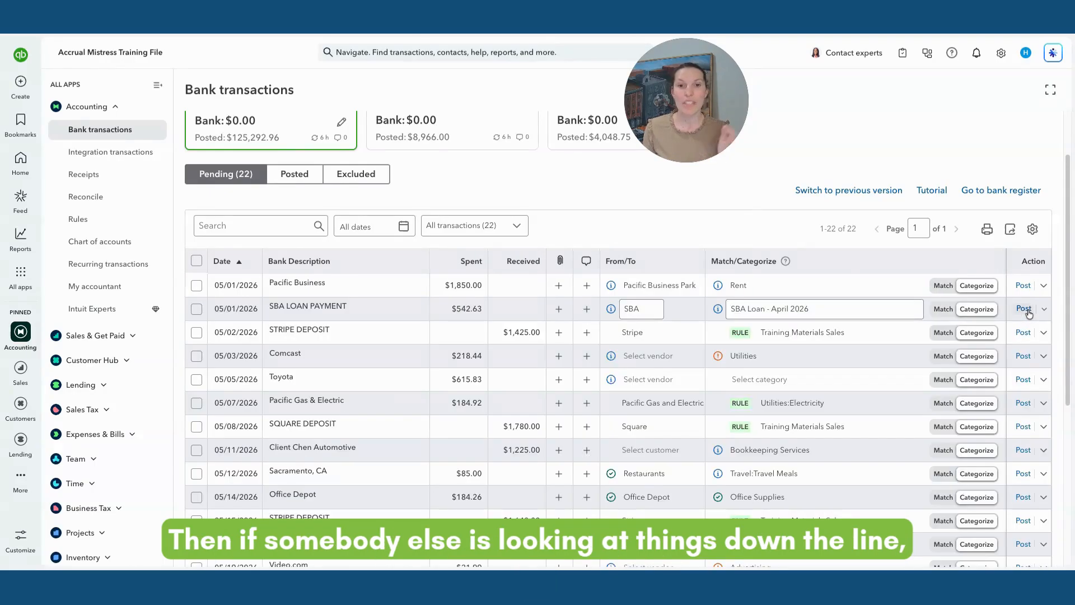